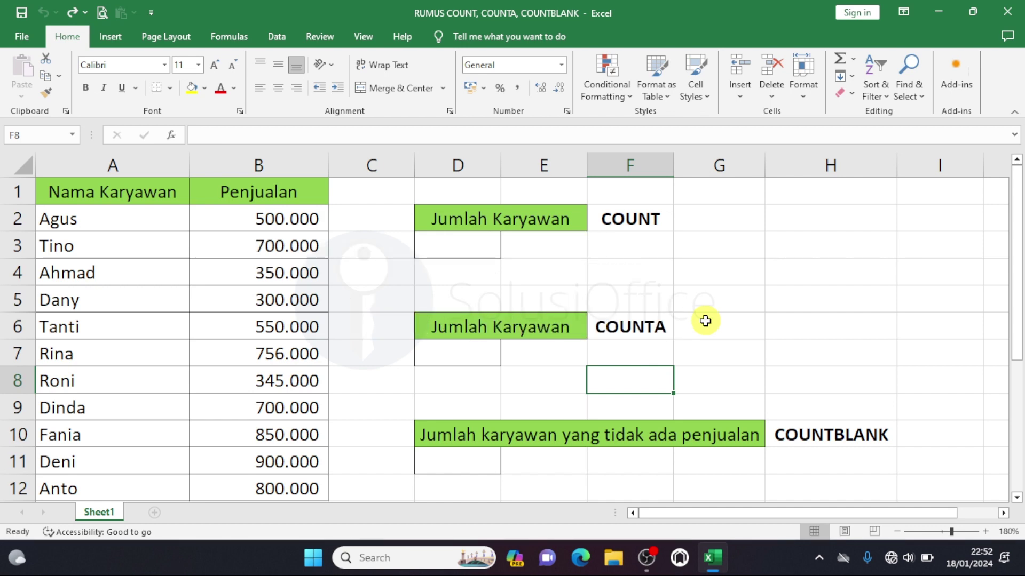
- Enter a COUNT formula in D3 that counts the numeric sales entries in B2:B12
click(653, 218)
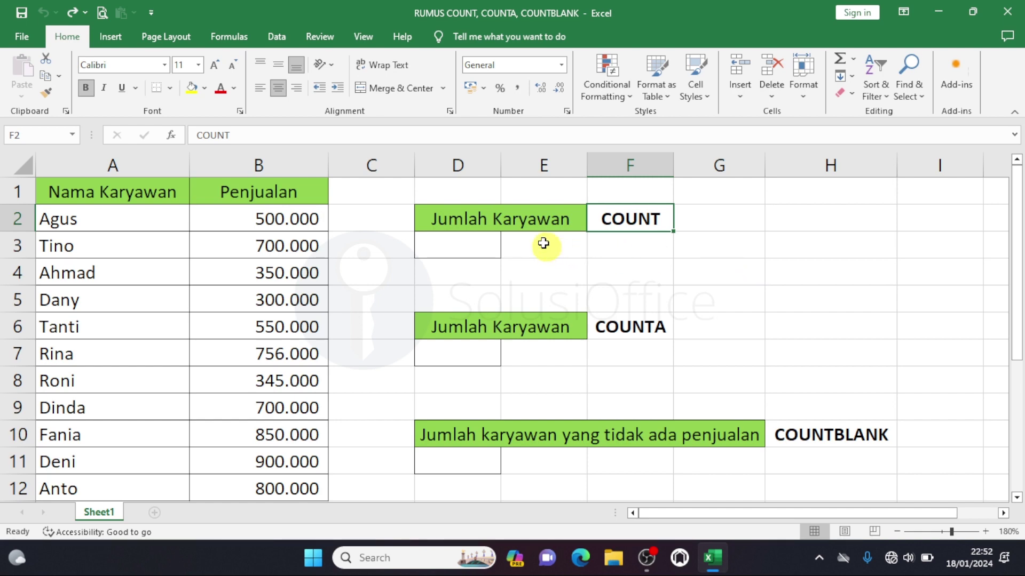
click(242, 267)
click(488, 244)
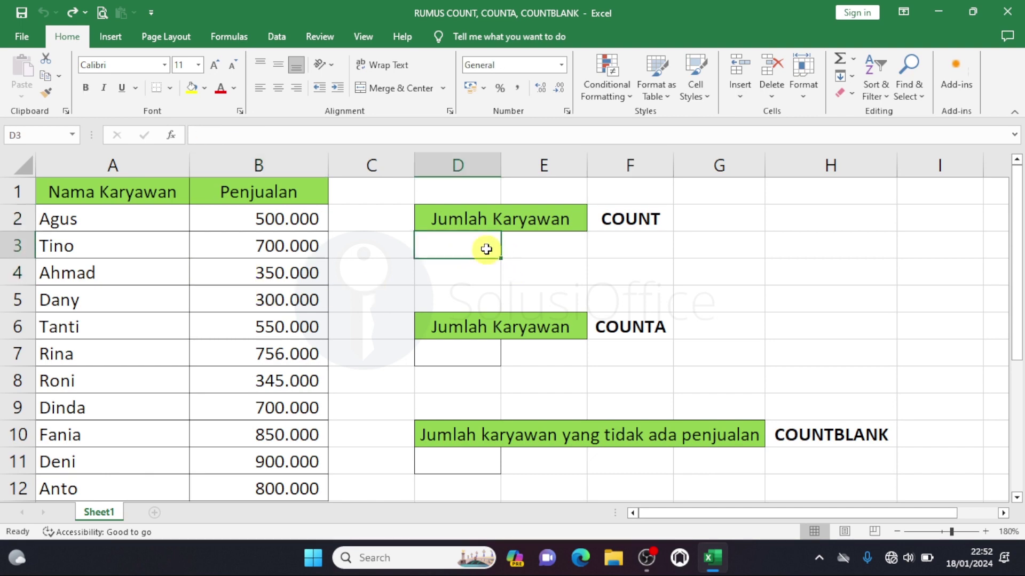
text(=)
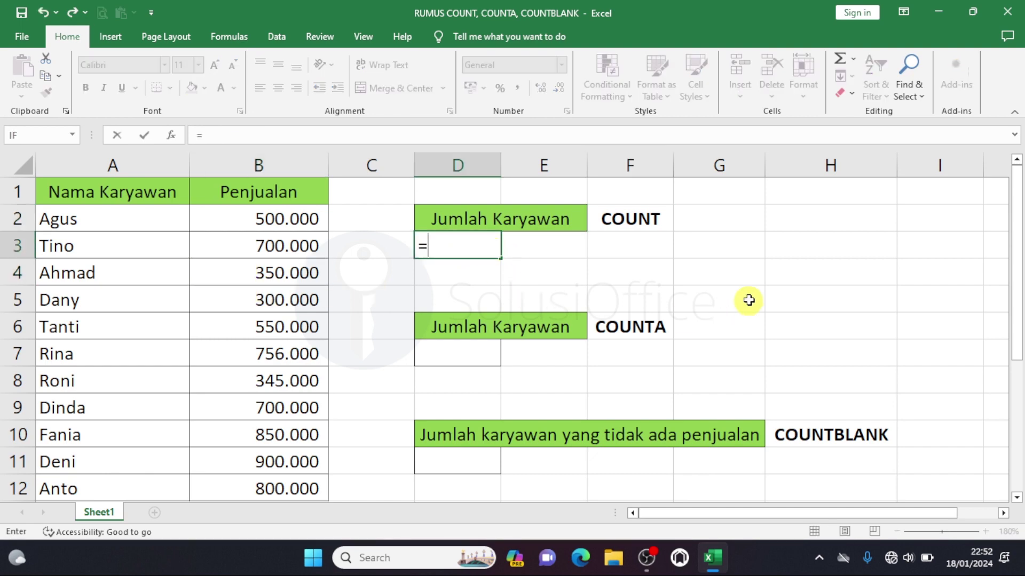
text(COUNT)
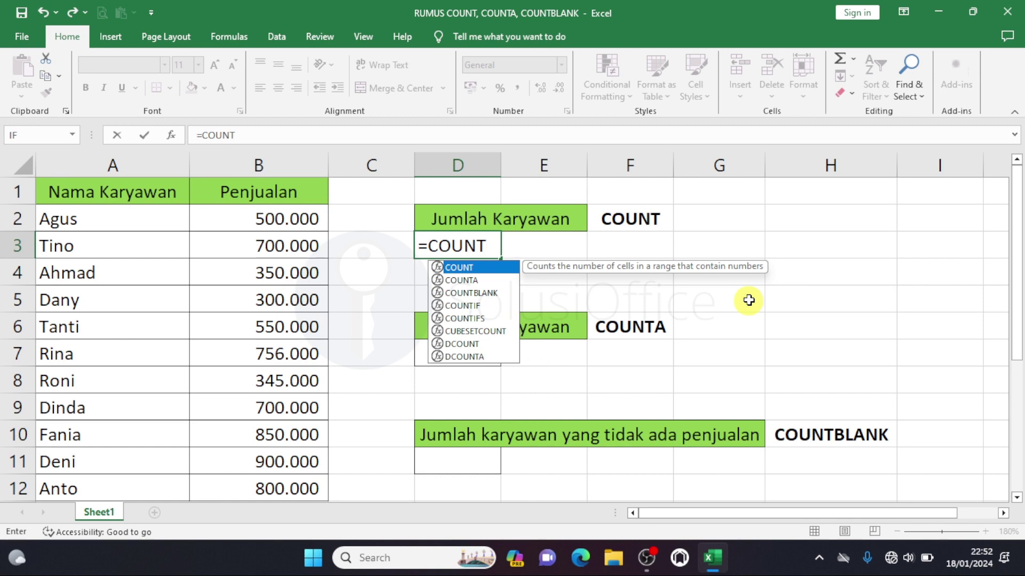
text(()
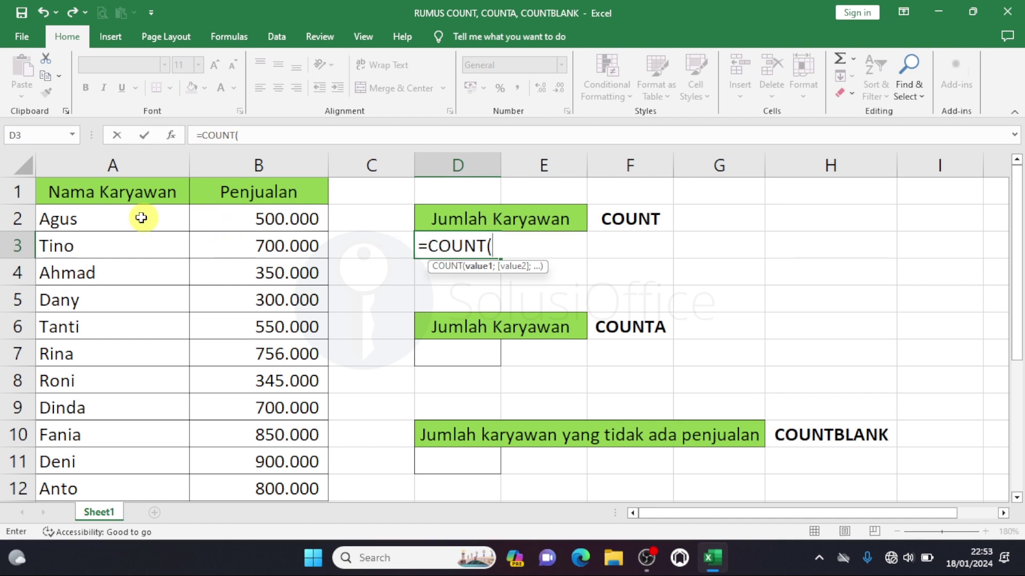
drag(141, 218, 157, 351)
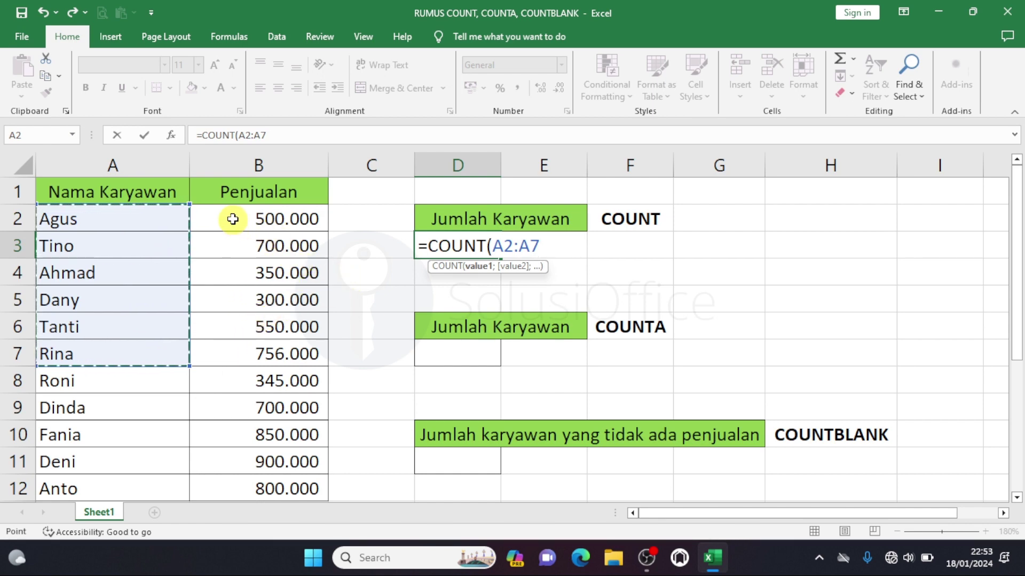
drag(233, 218, 255, 483)
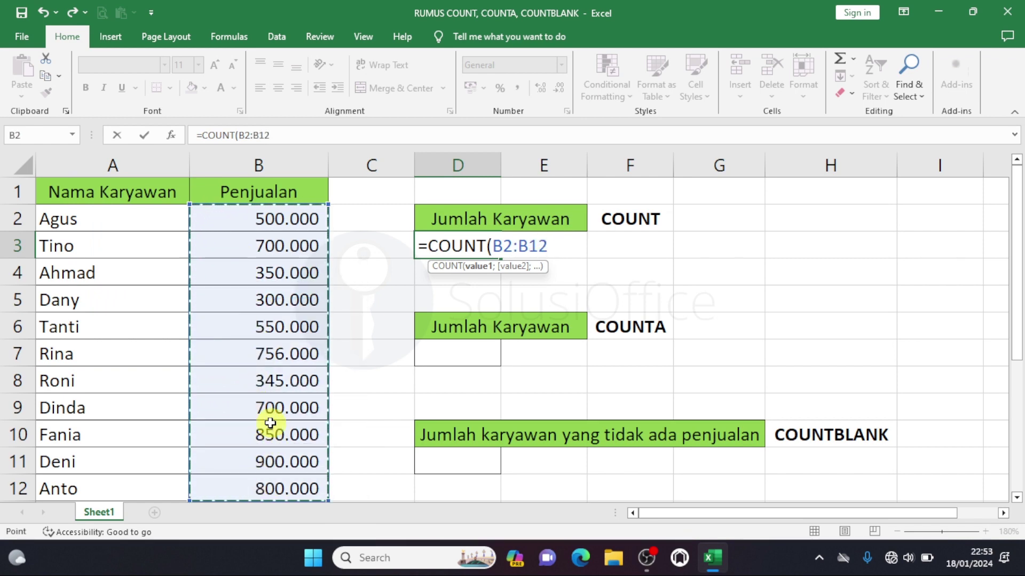
text())
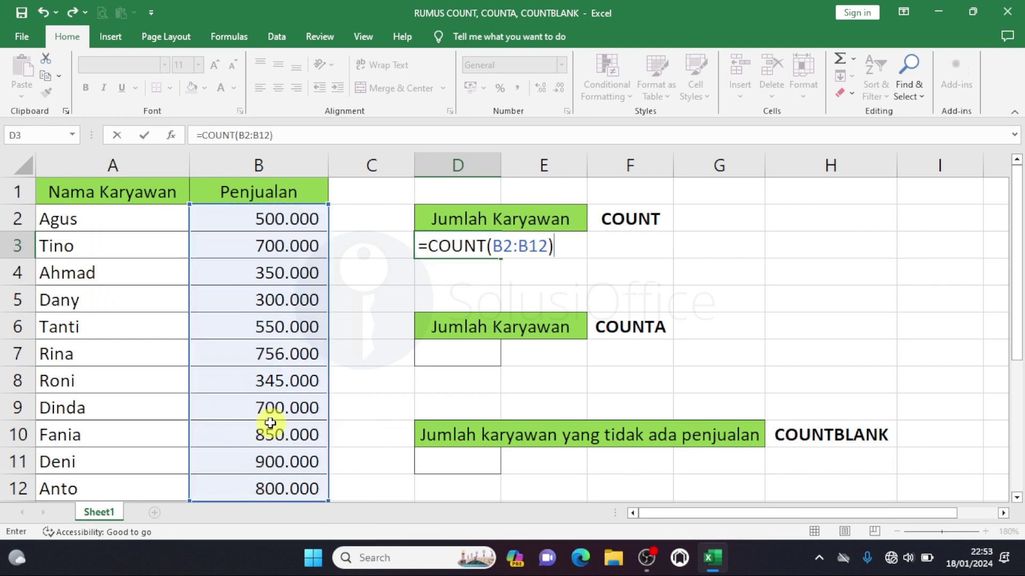
key(Return)
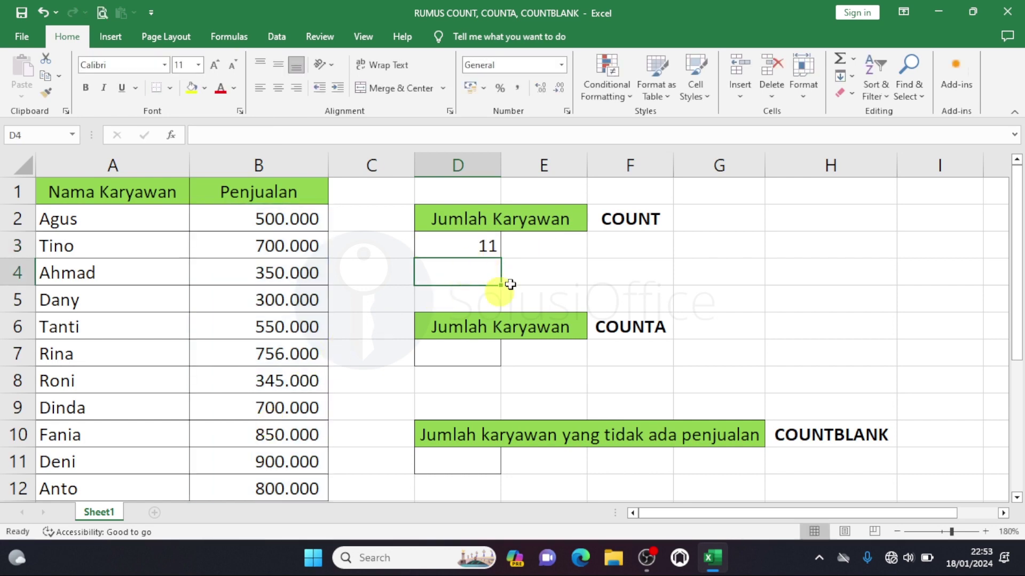
click(446, 245)
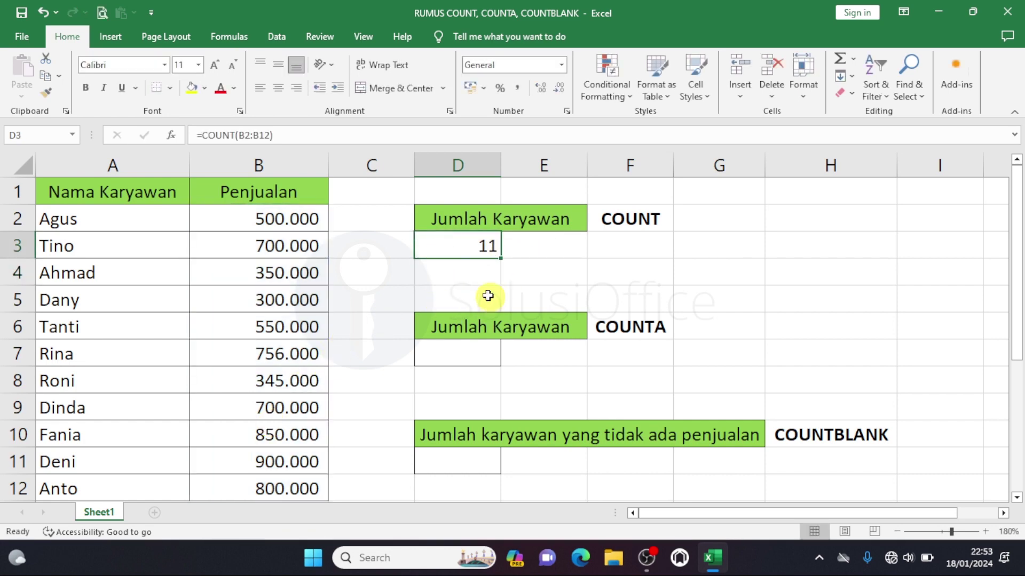
- Enter a COUNTA formula in D7 that counts the non-empty employee name cells in A2:A12
click(462, 353)
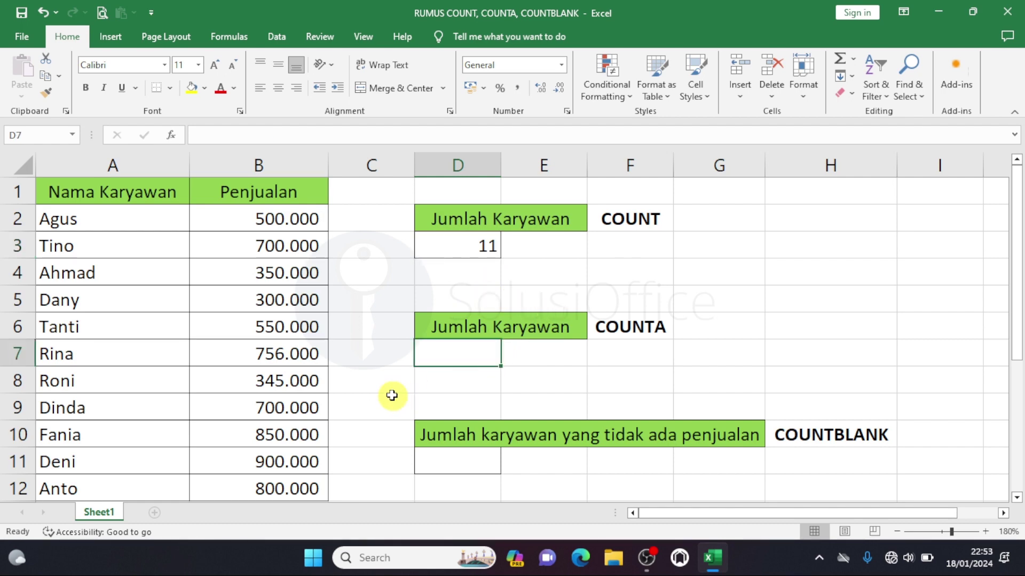
text(=COU)
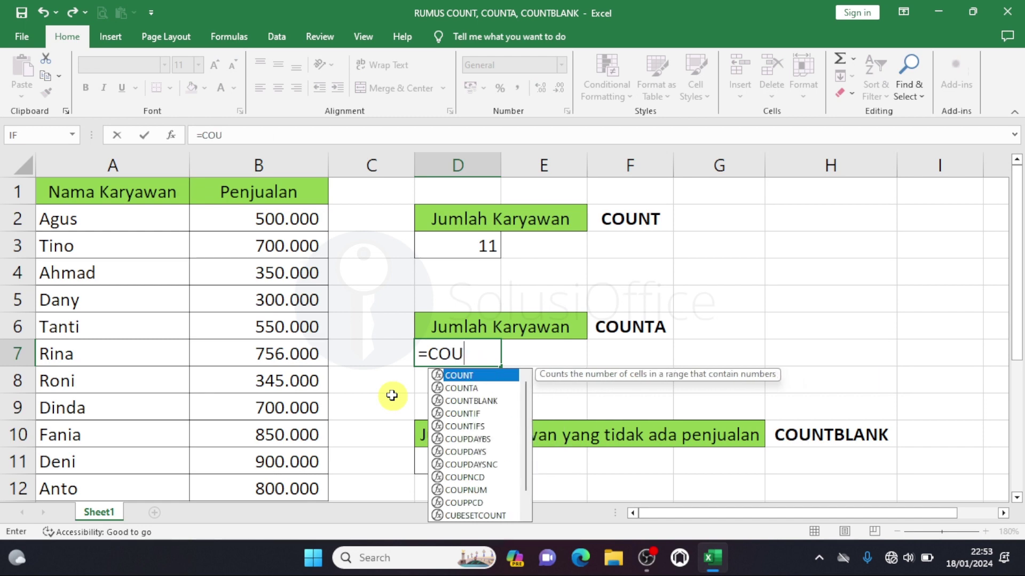
text(NTA)
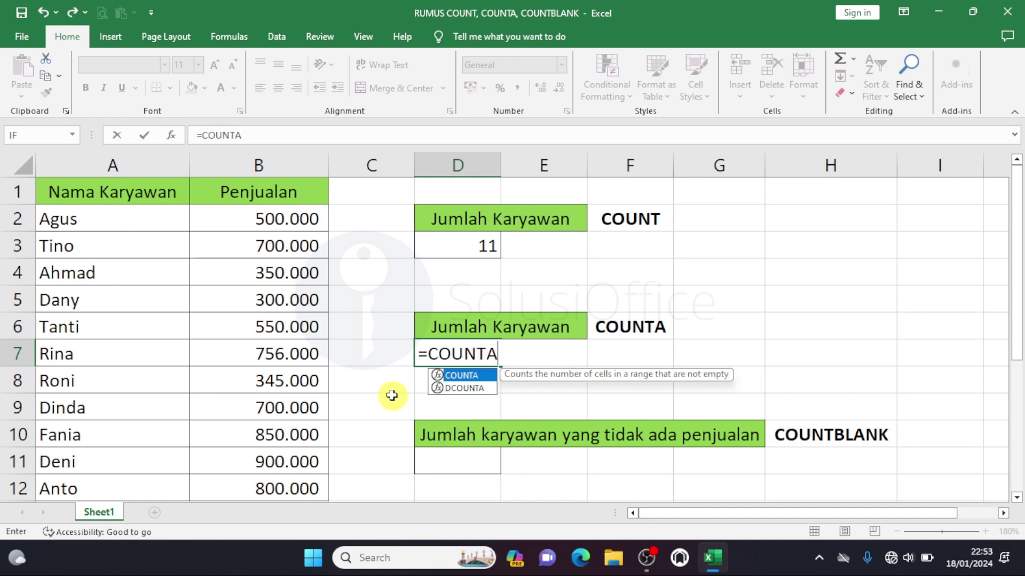
text(()
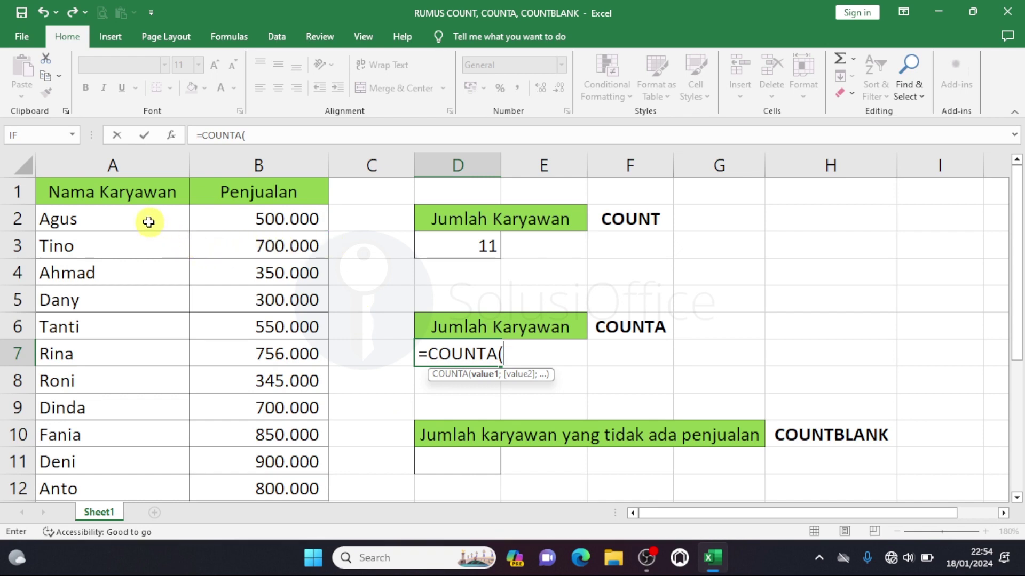
drag(149, 222, 137, 488)
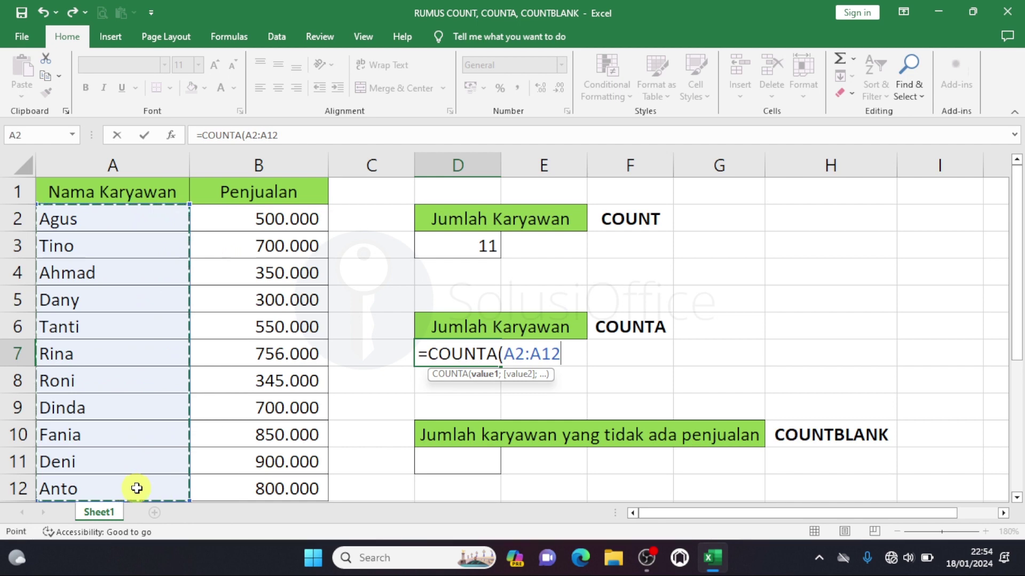
text())
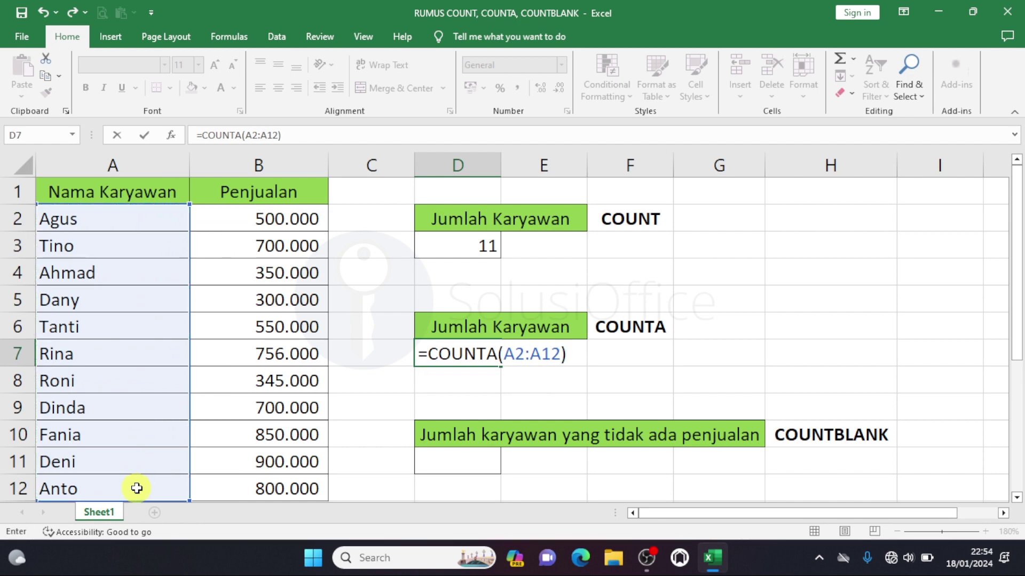
key(Return)
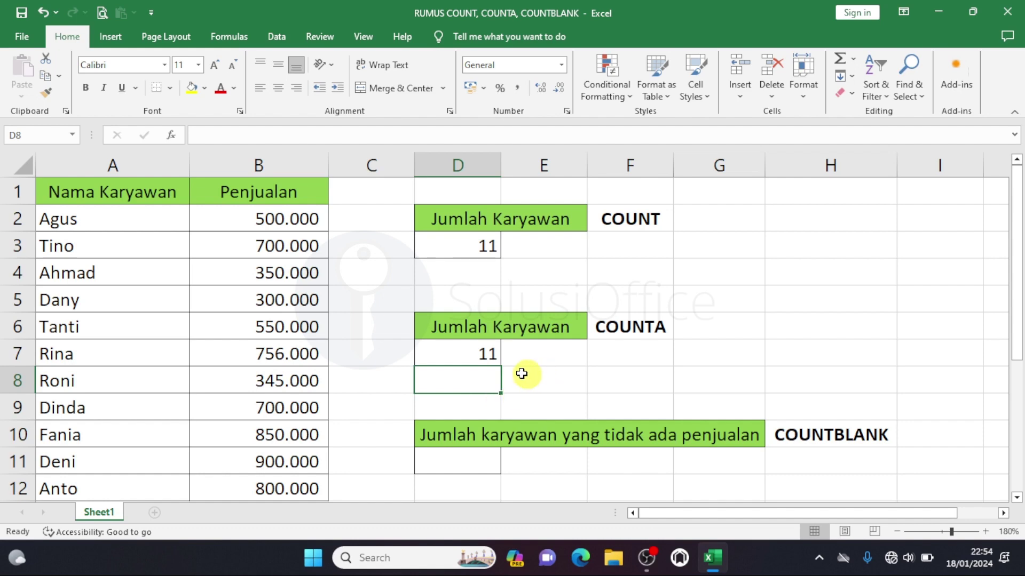
- Compare the COUNTA and COUNT formulas in D7 and D3 with the name and sales columns they refer to
click(455, 354)
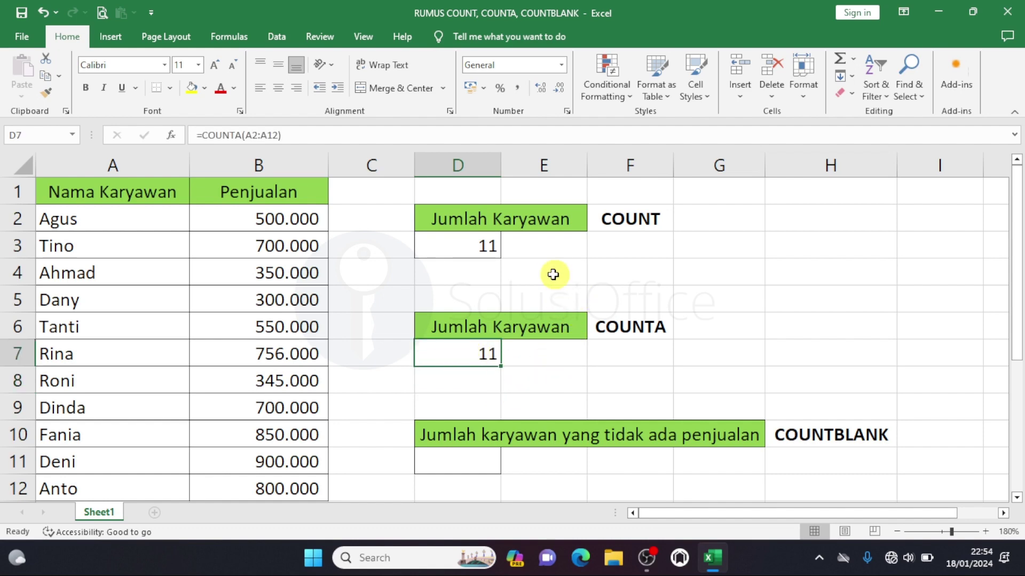
click(446, 245)
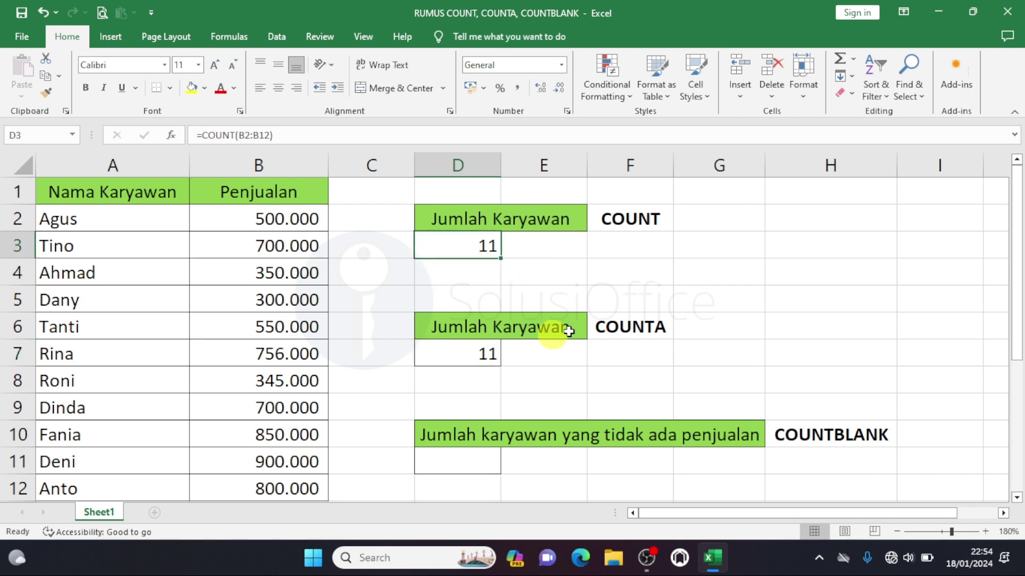
click(648, 220)
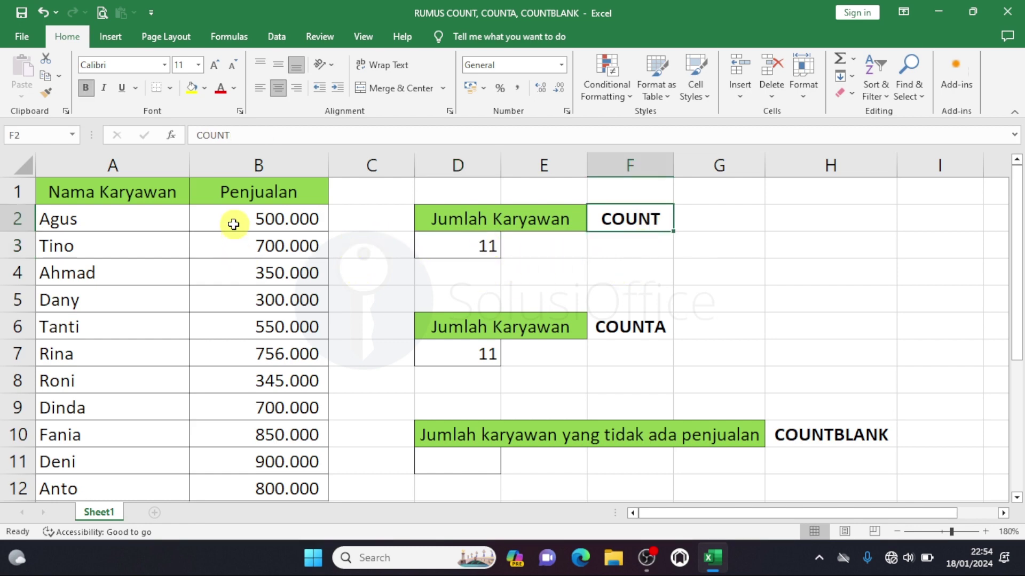
drag(233, 224, 229, 486)
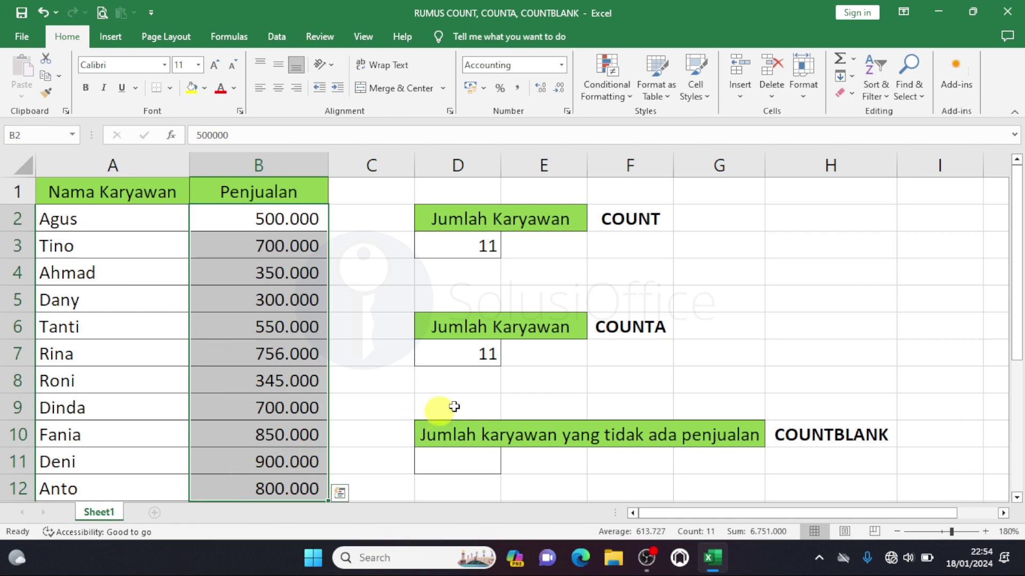
click(637, 328)
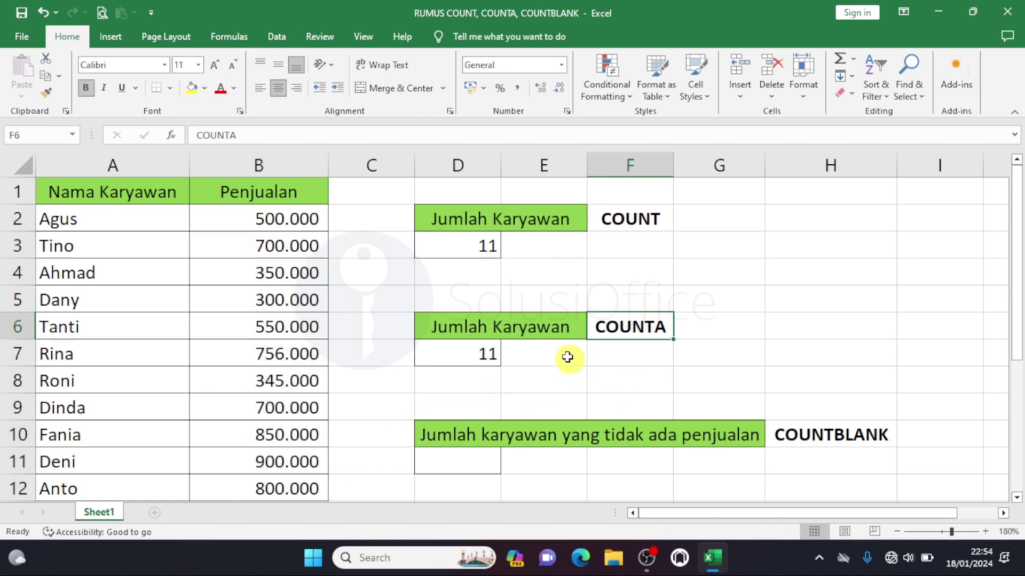
click(540, 328)
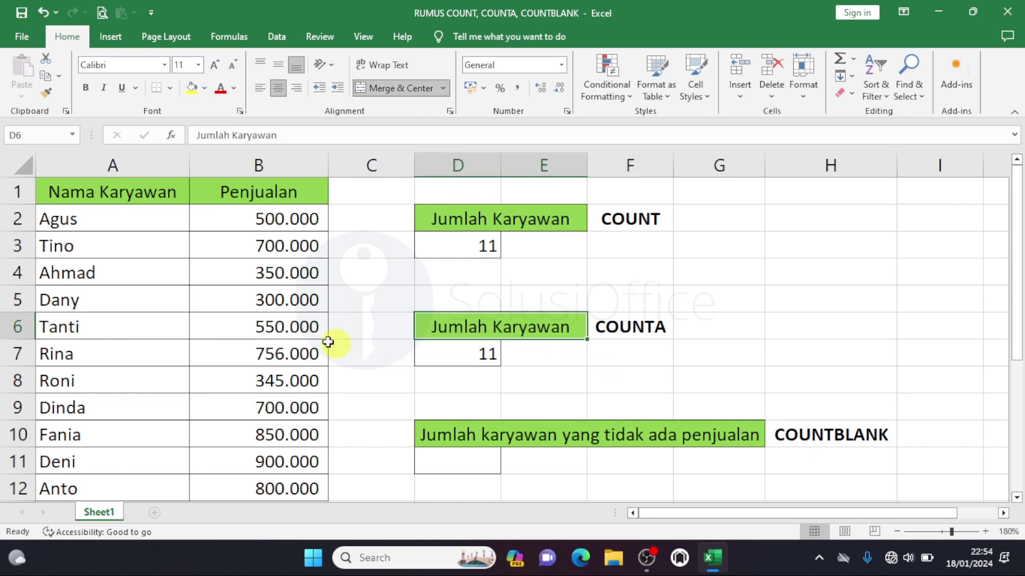
drag(139, 222, 139, 470)
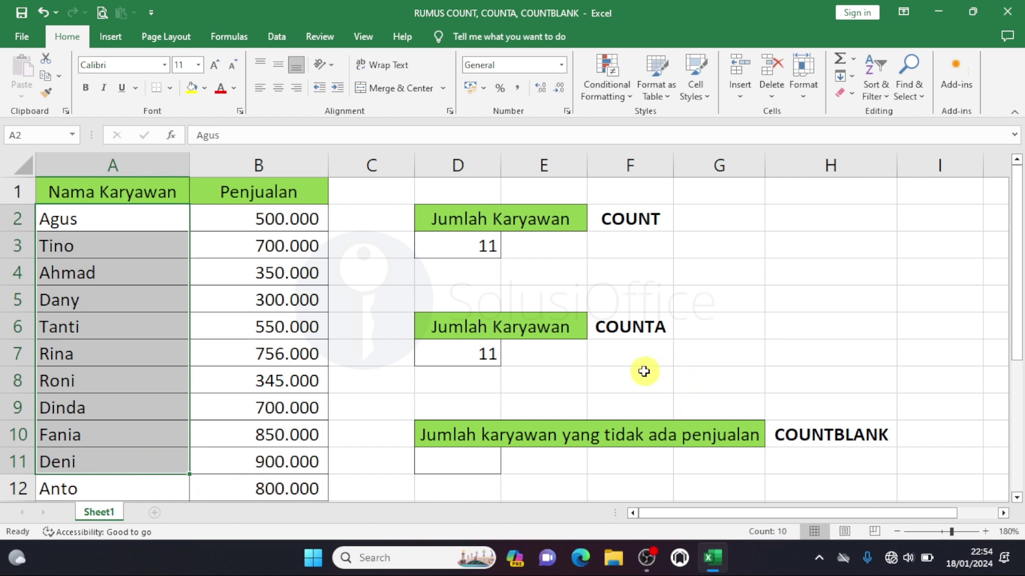
click(841, 426)
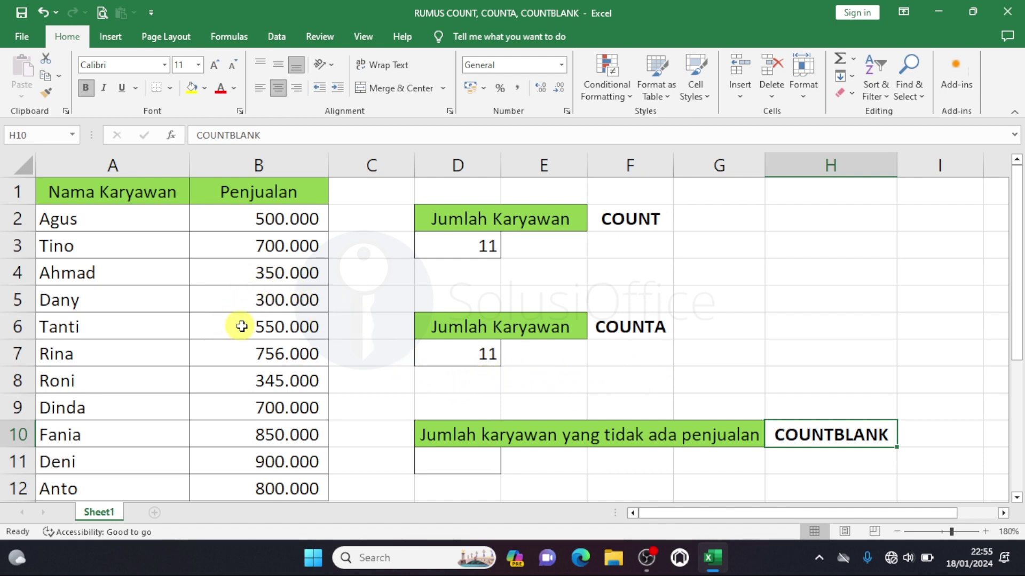
- Clear the sales values in cells B4, B6, B8 and B11
click(227, 275)
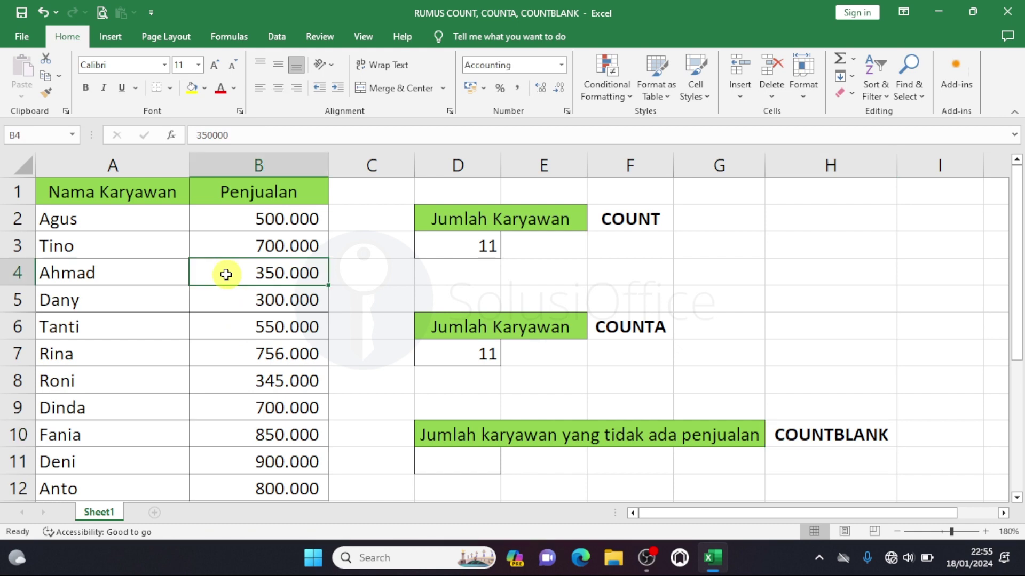
key(Delete)
click(250, 326)
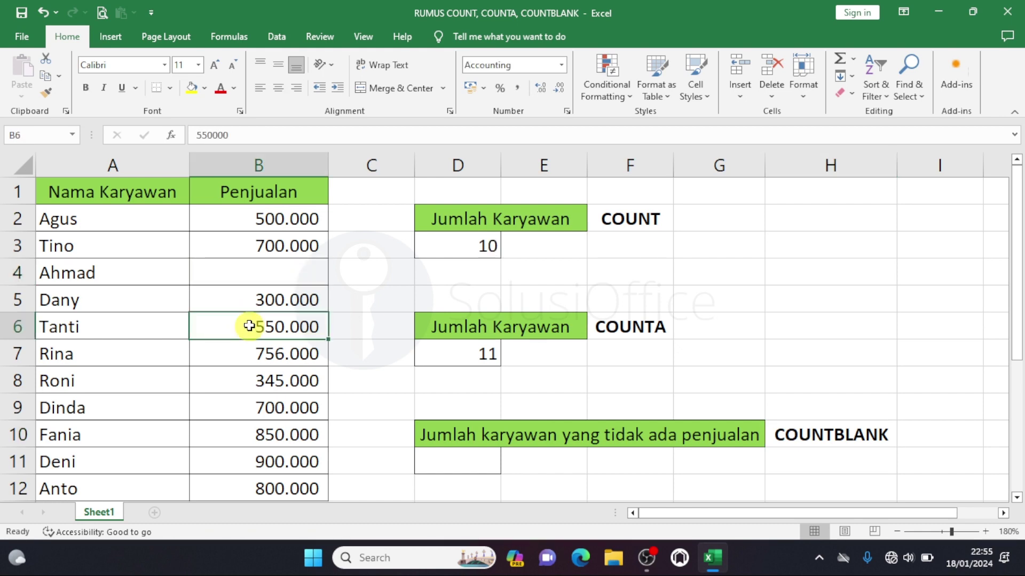
key(Delete)
click(254, 377)
key(Delete)
click(261, 460)
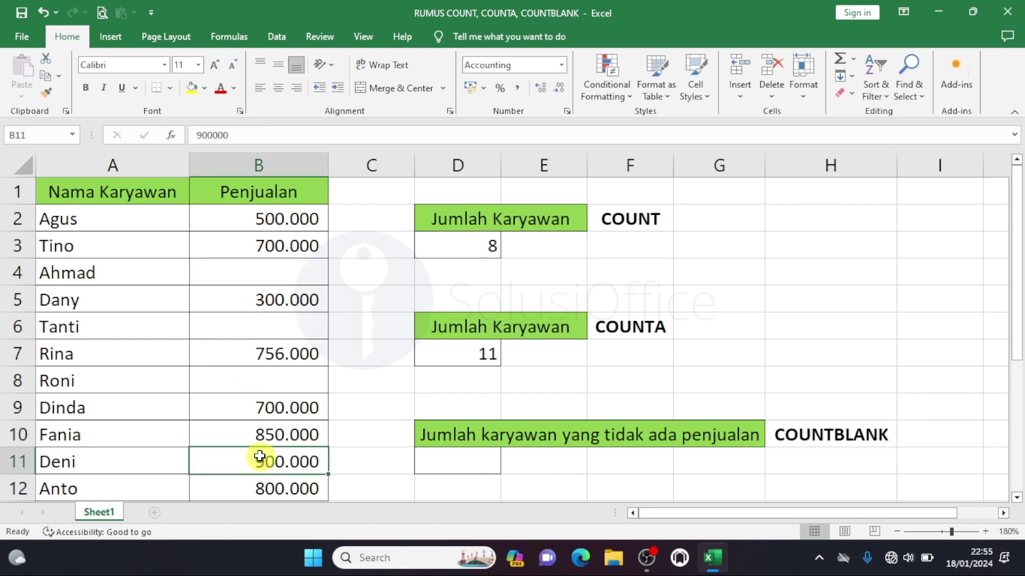
key(Delete)
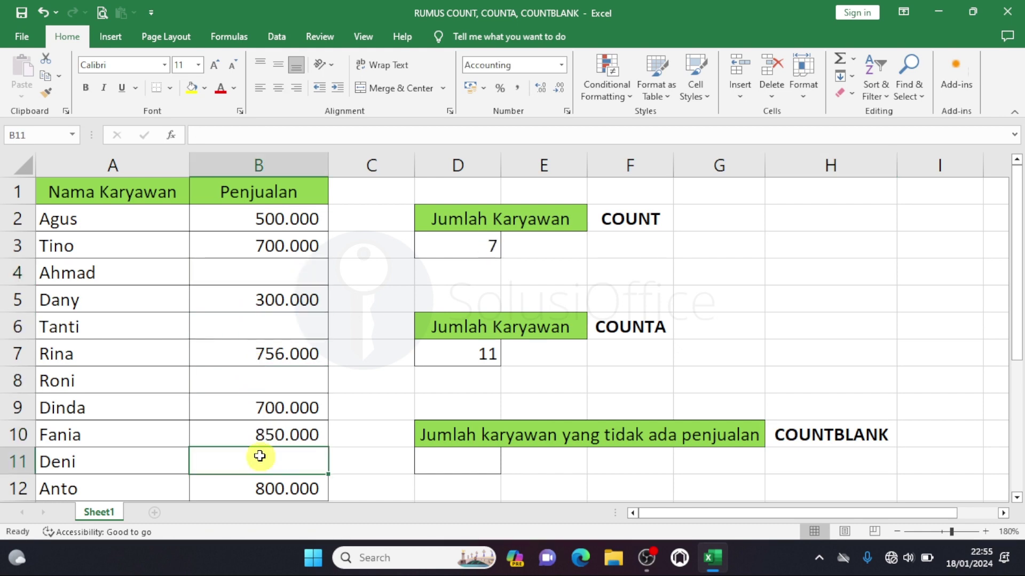
- Review the empty sales cells B4, B6, B8 and B11 against the heading for employees without sales
click(279, 271)
click(279, 326)
click(275, 380)
click(261, 449)
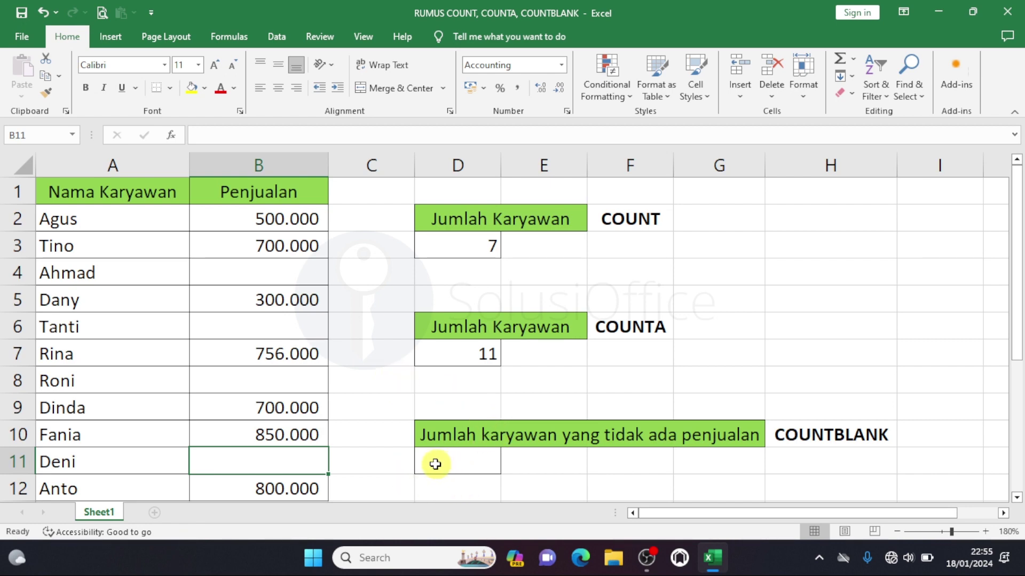
click(475, 438)
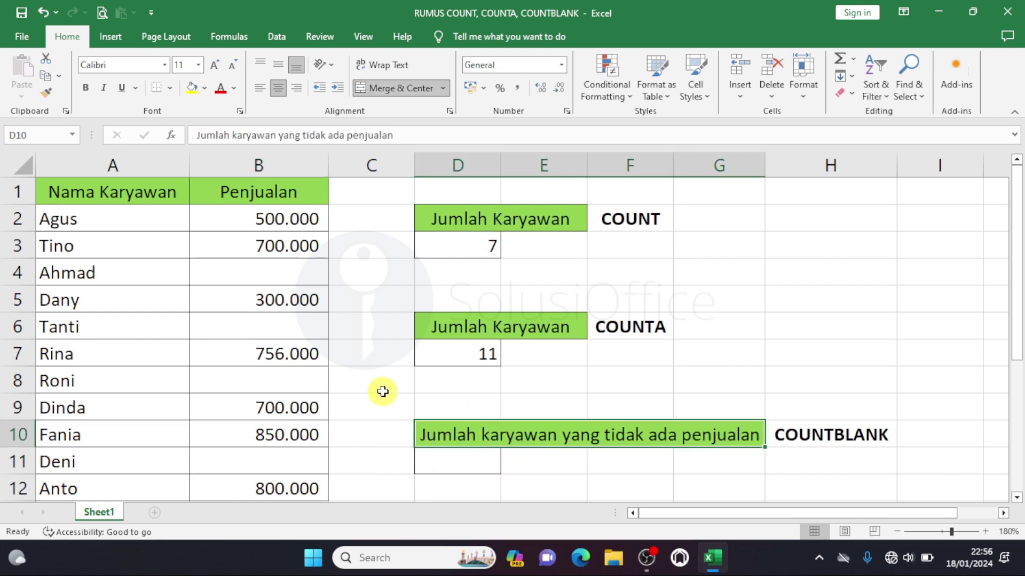
click(300, 375)
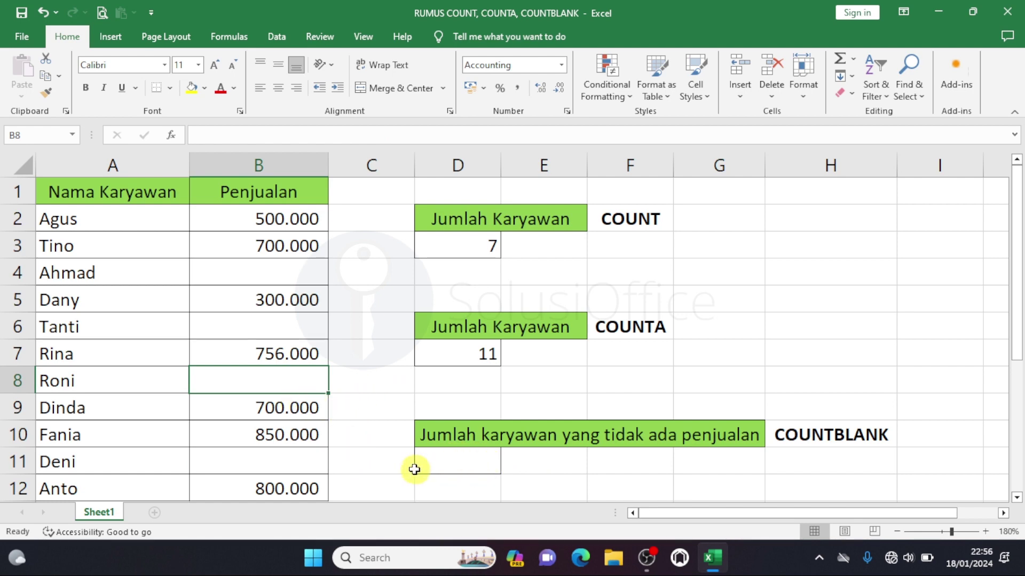
- Enter a COUNTBLANK formula in D11 that counts the empty sales cells in B2:B12
click(446, 460)
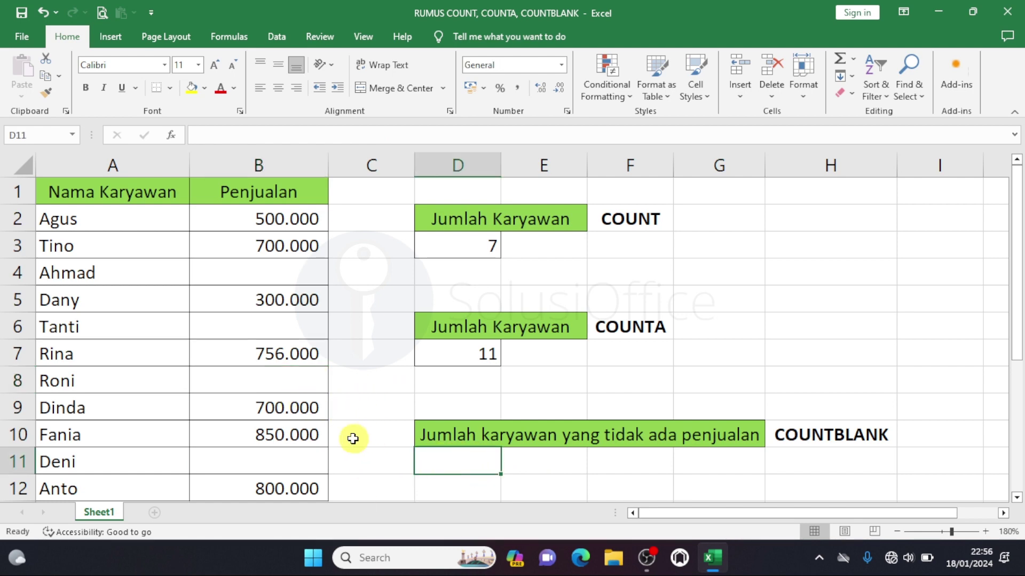
text(=COUNTB)
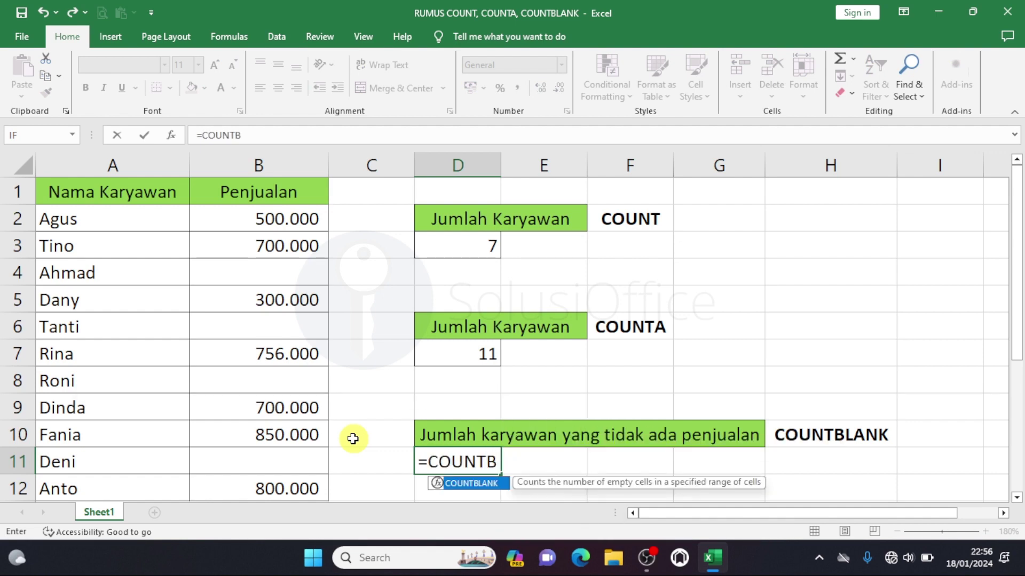
text(LANK)
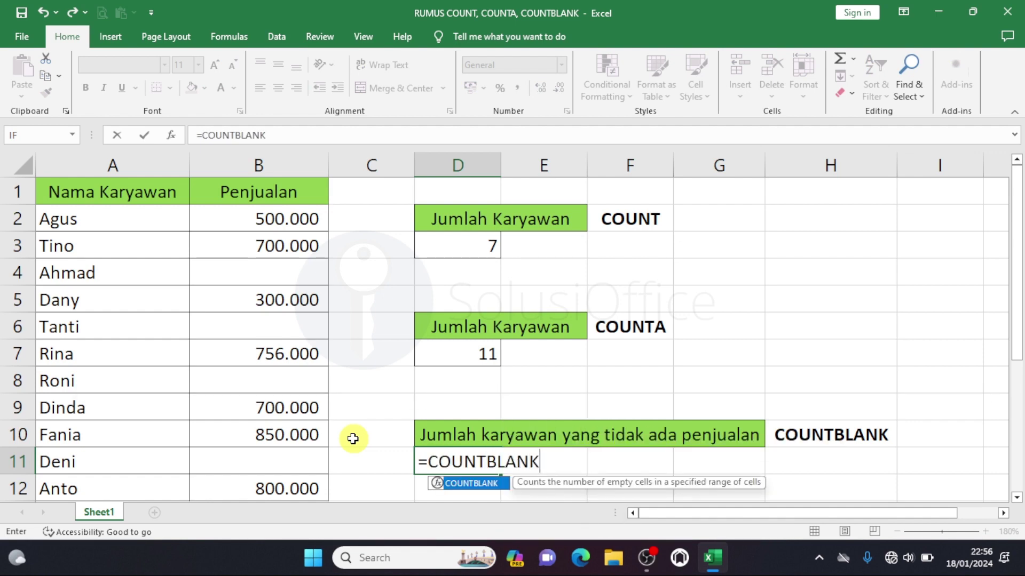
text(()
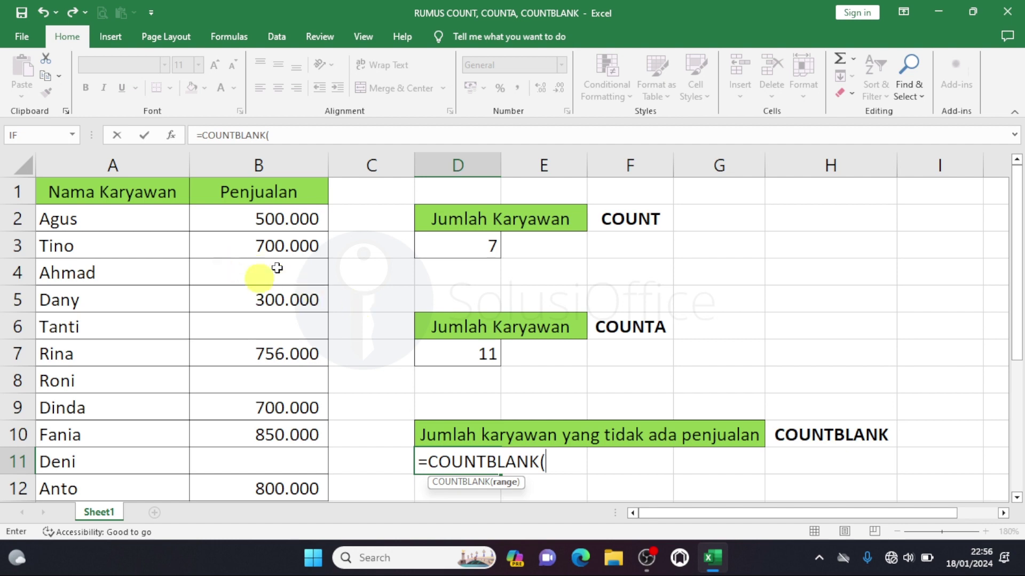
click(234, 227)
drag(233, 242, 244, 494)
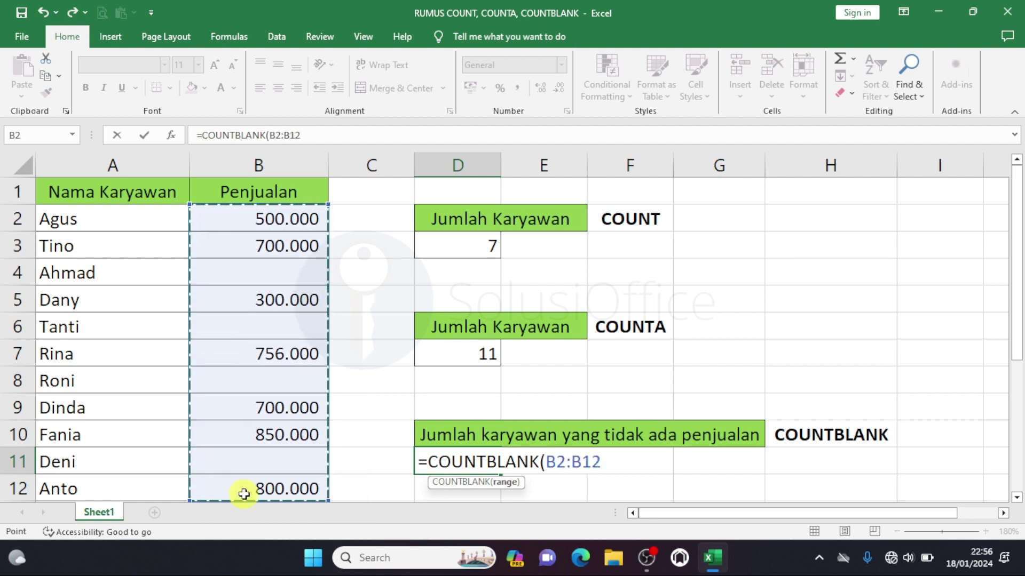
text())
key(Return)
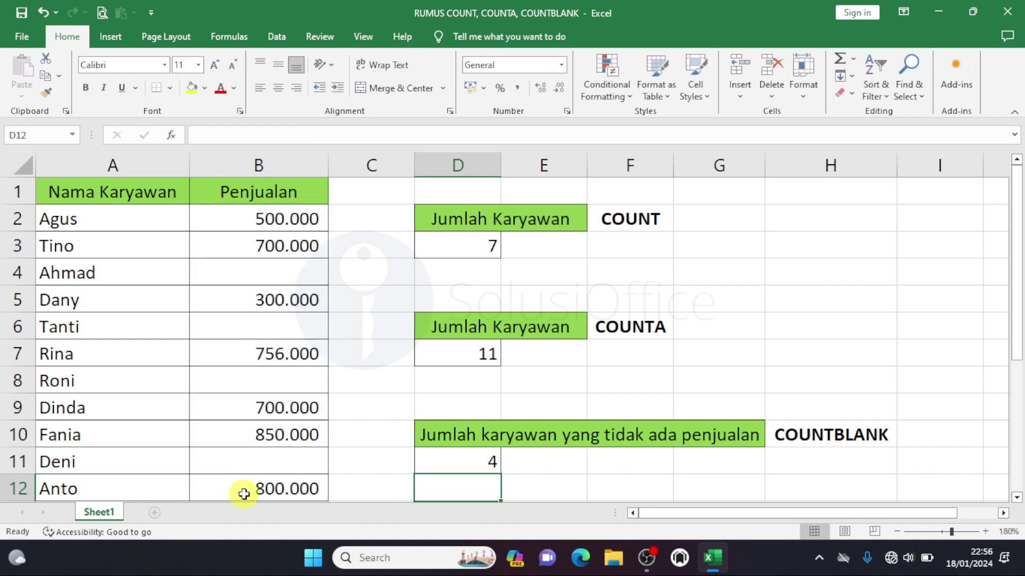
click(473, 463)
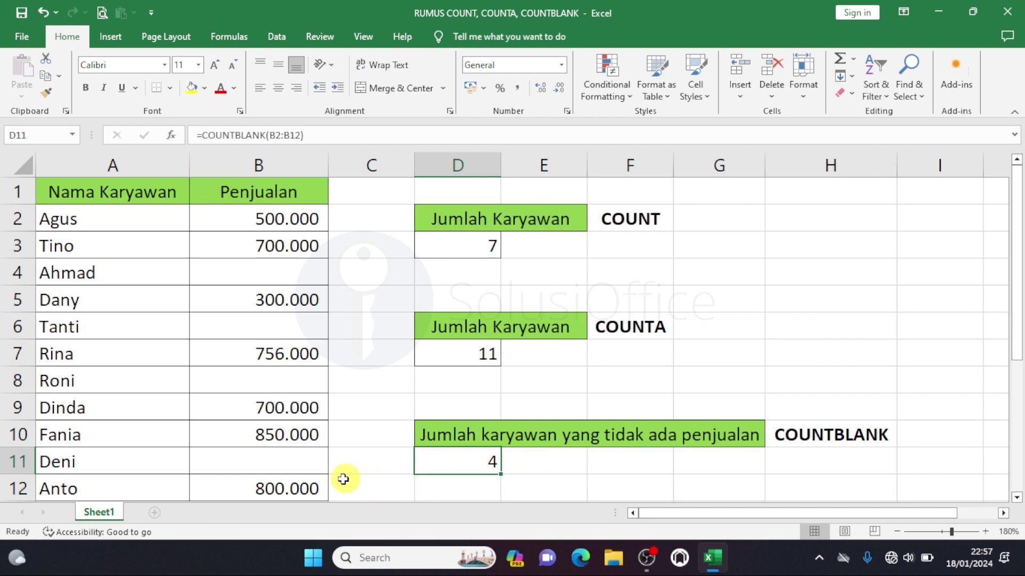
- Clear the sales value in B12 and check the COUNTBLANK formula in D11
click(233, 489)
key(Delete)
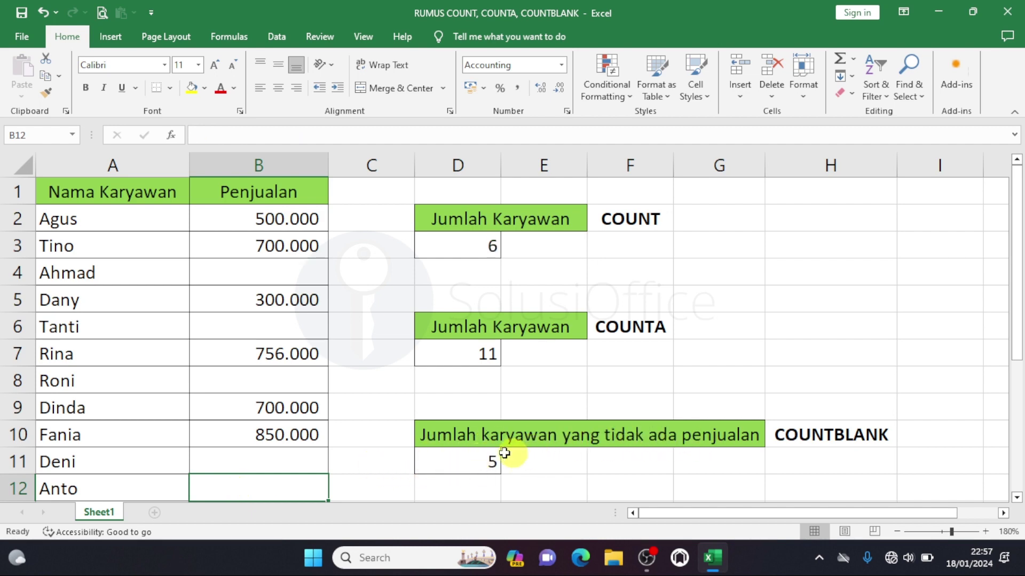
click(442, 468)
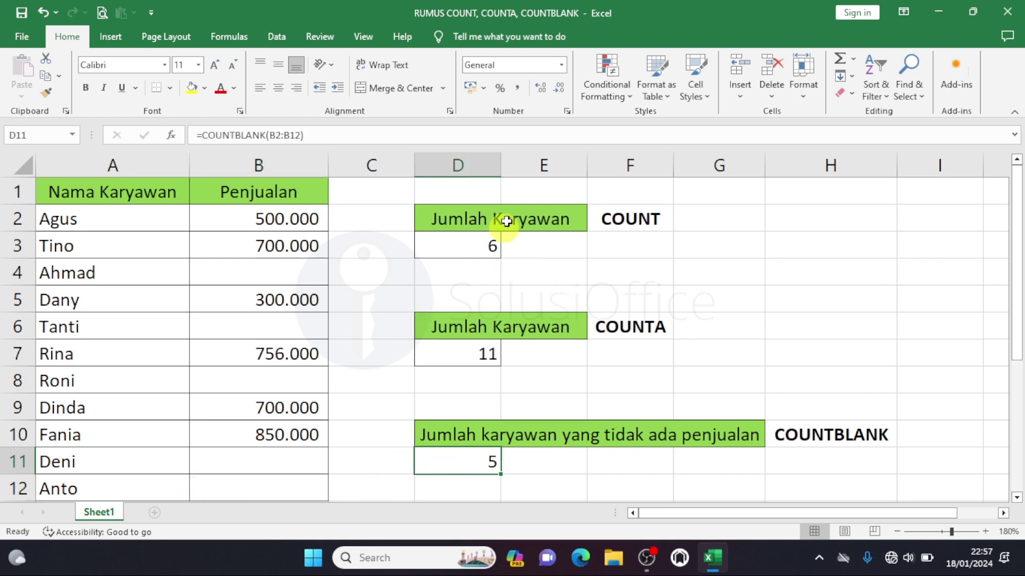
- Compare the COUNT formula in D3 with the filled sales cells in the range B2:B12 it refers to
click(651, 225)
click(316, 224)
drag(302, 253, 277, 480)
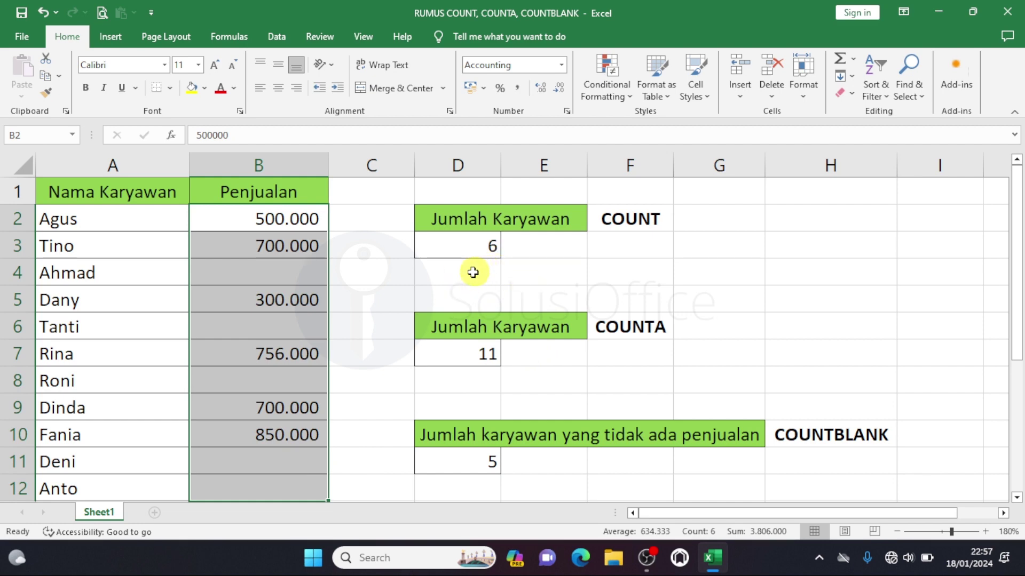
click(442, 248)
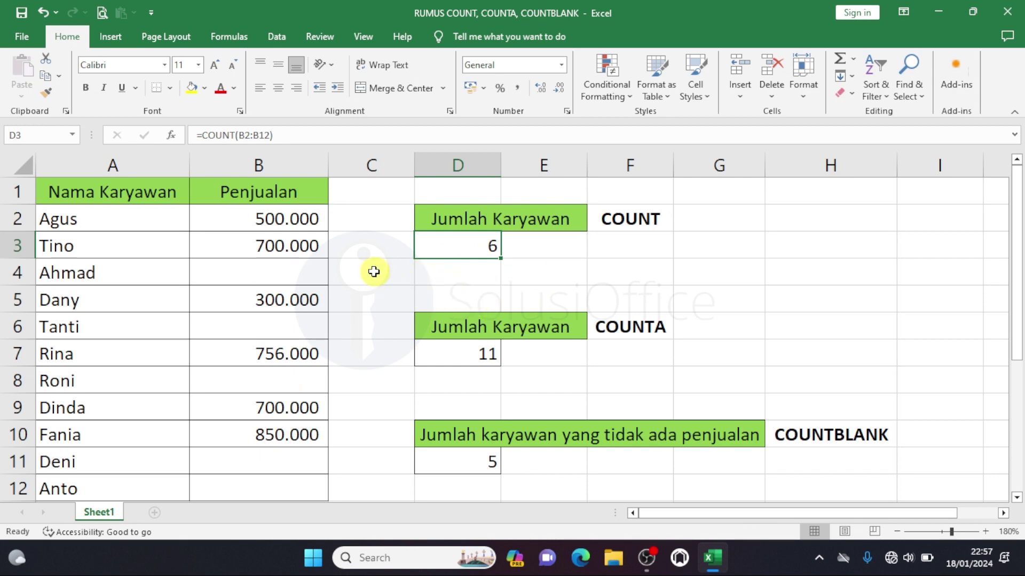
click(296, 224)
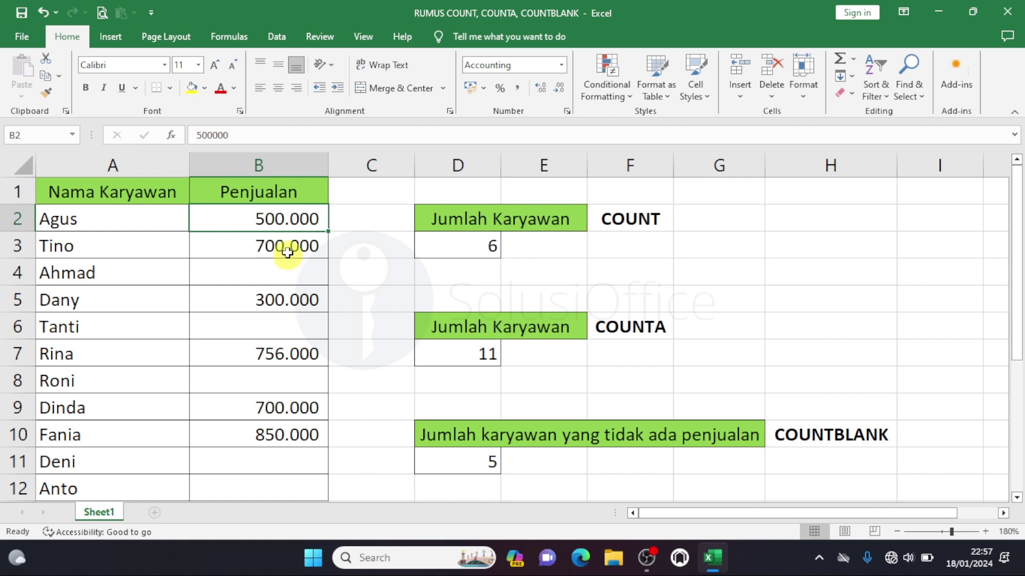
click(280, 251)
click(278, 310)
click(273, 344)
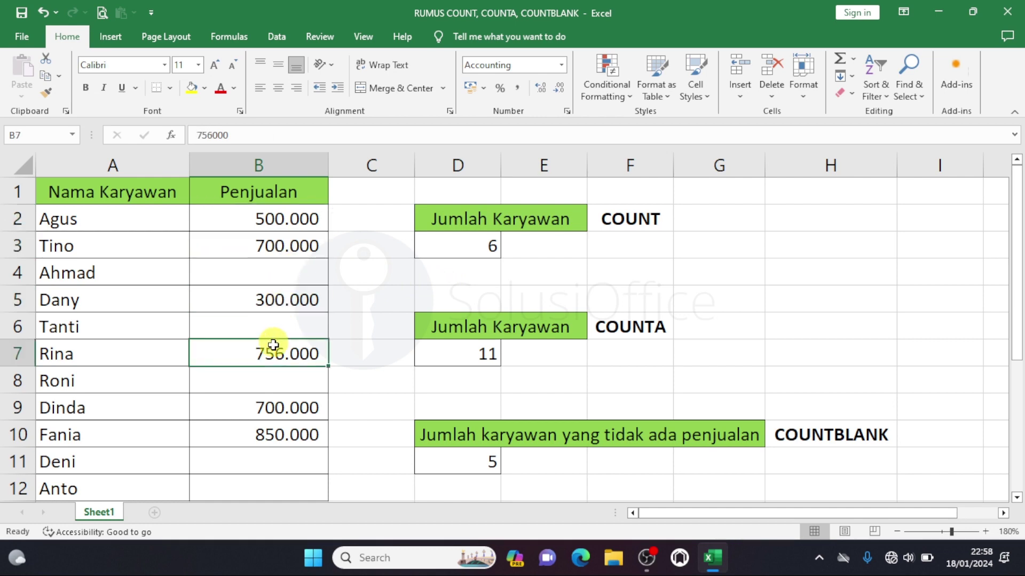
click(265, 407)
click(272, 428)
key(Right)
key(Right)
key(Right)
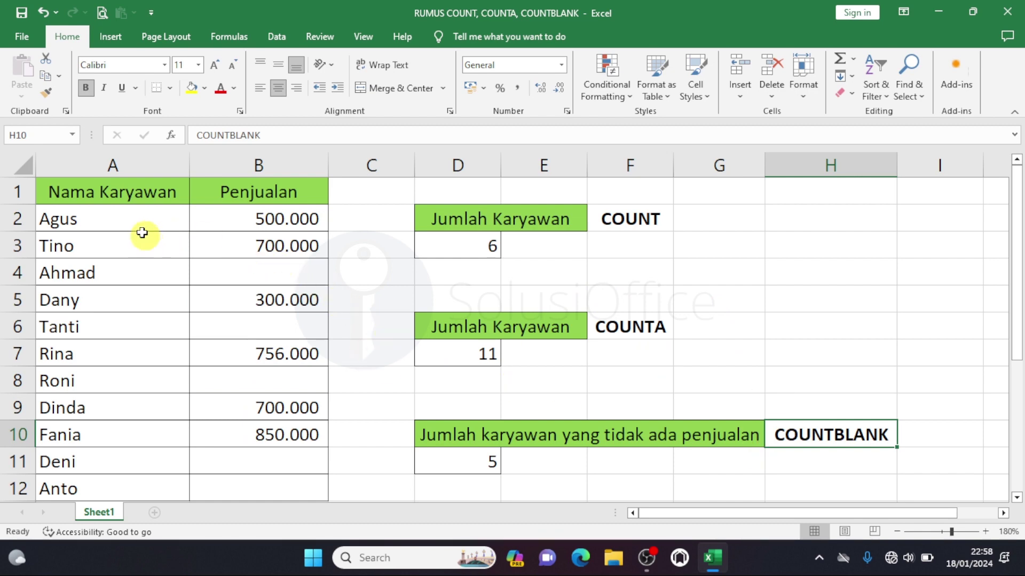
- Clear the employee names in cells A4, A7 and A10
click(120, 225)
drag(119, 244, 103, 414)
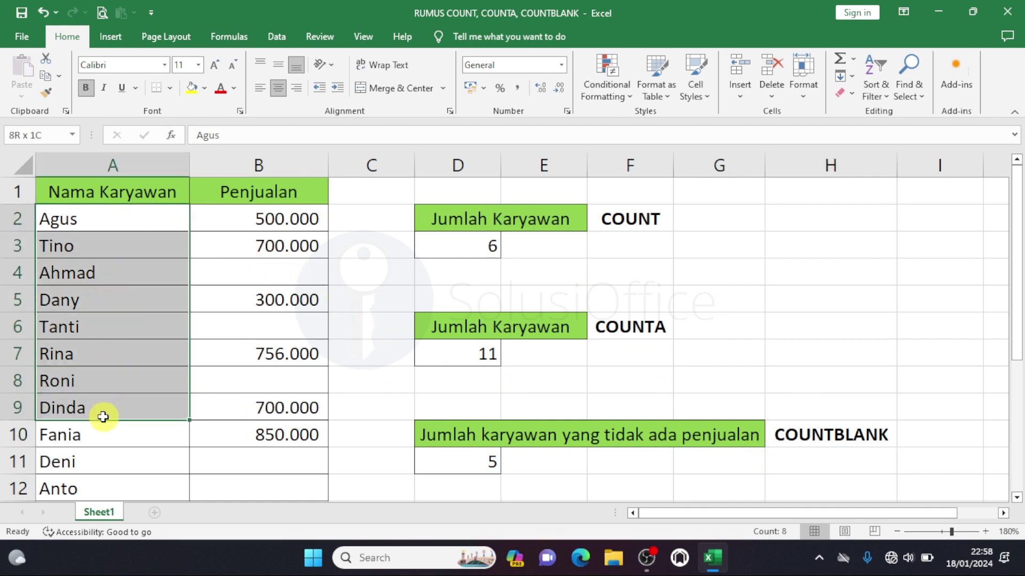
click(455, 459)
click(107, 272)
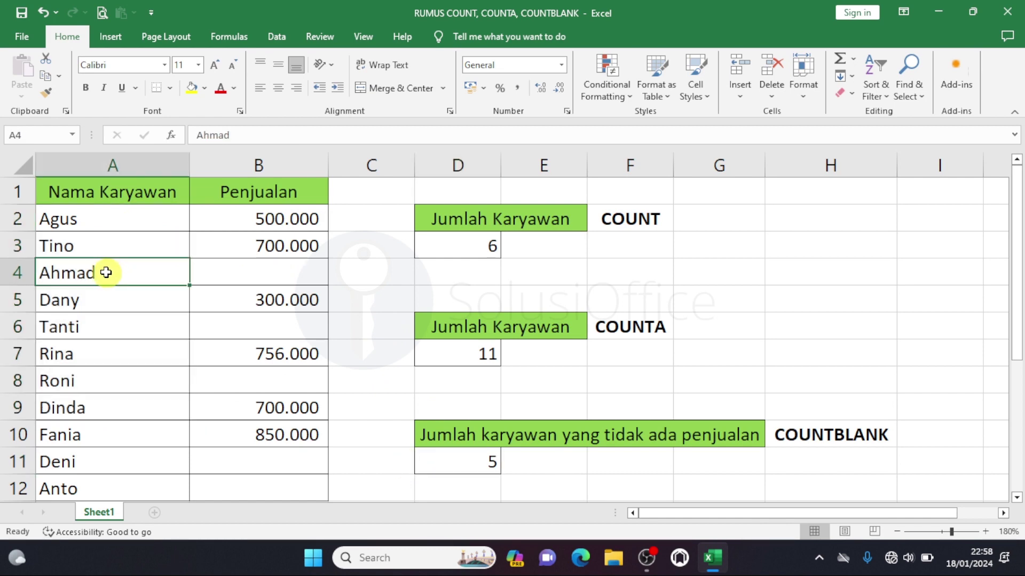
key(Delete)
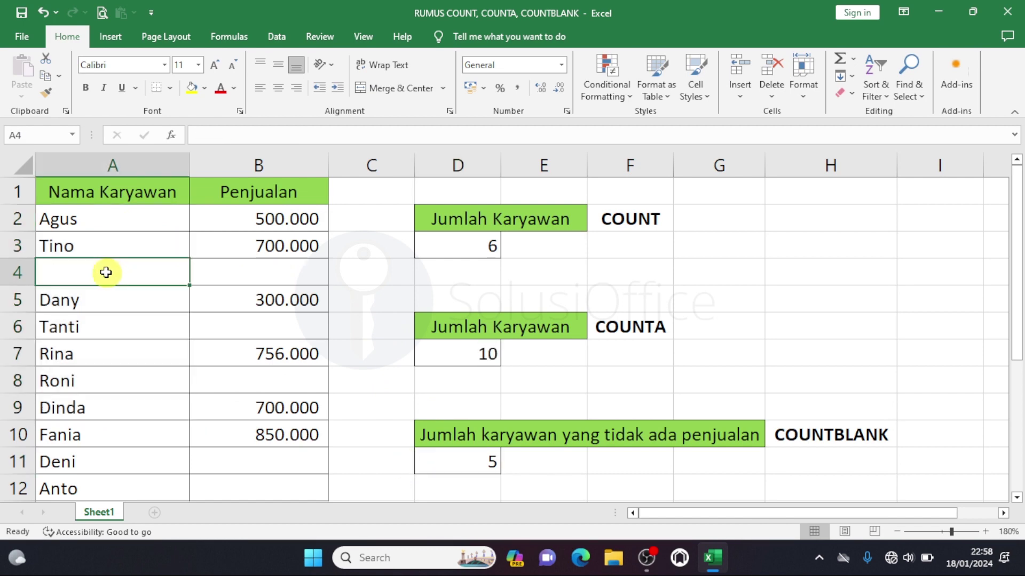
click(113, 351)
key(Delete)
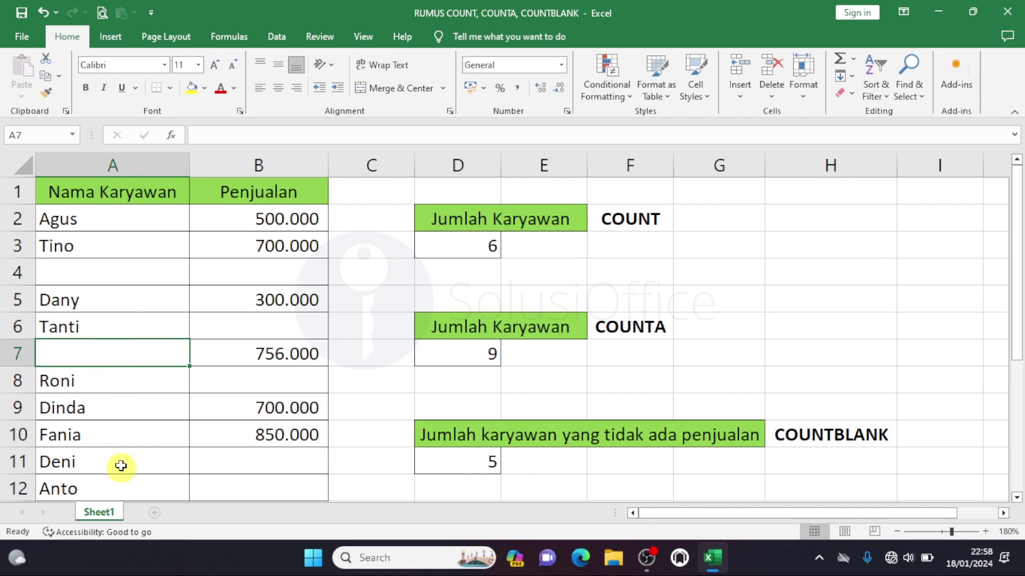
click(124, 433)
key(Delete)
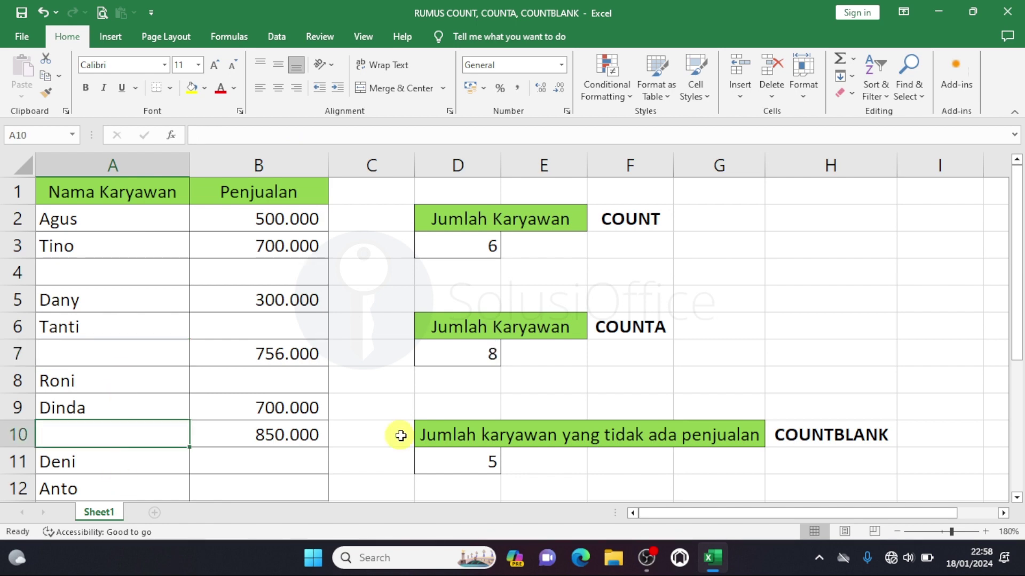
- Enter a COUNTBLANK formula in F11 that counts the empty employee name cells in A2:A12
click(621, 465)
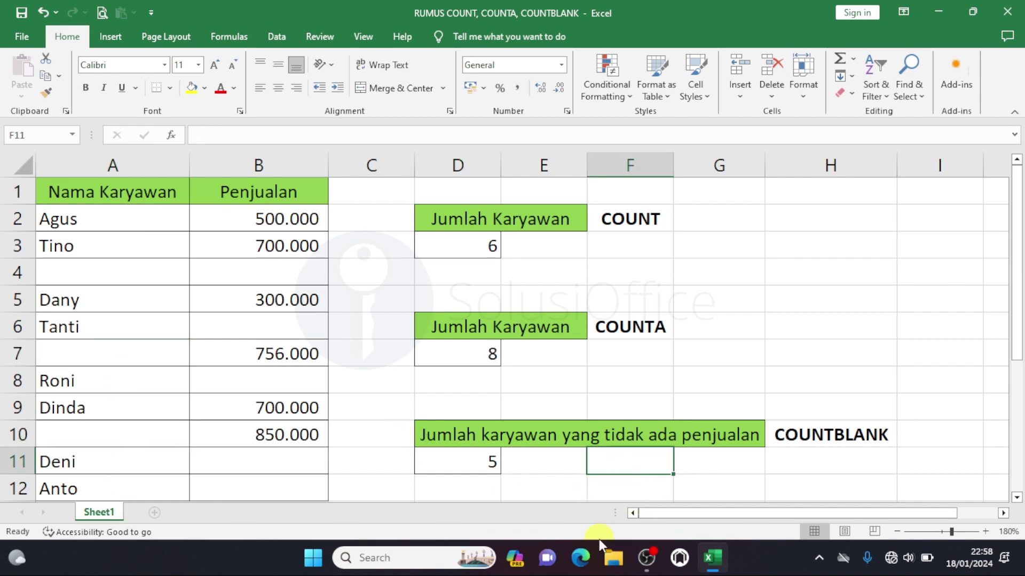
text(=COUNTBLANK)
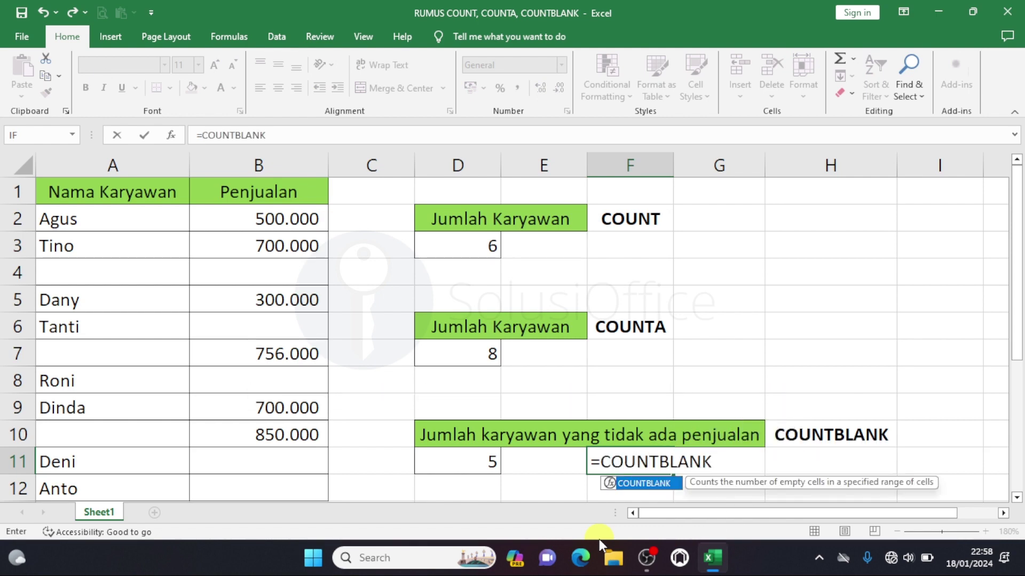
text(()
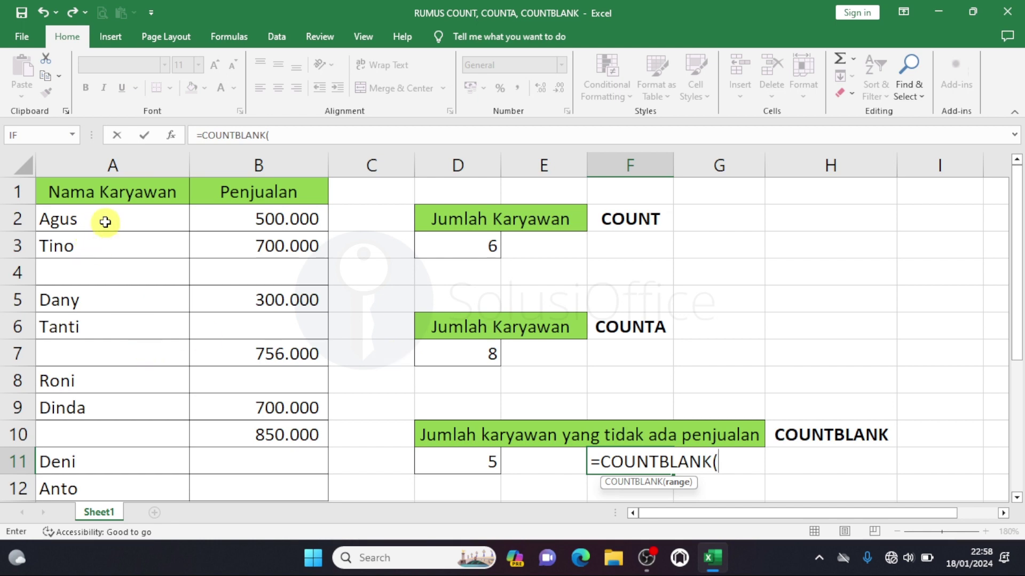
drag(105, 222, 101, 488)
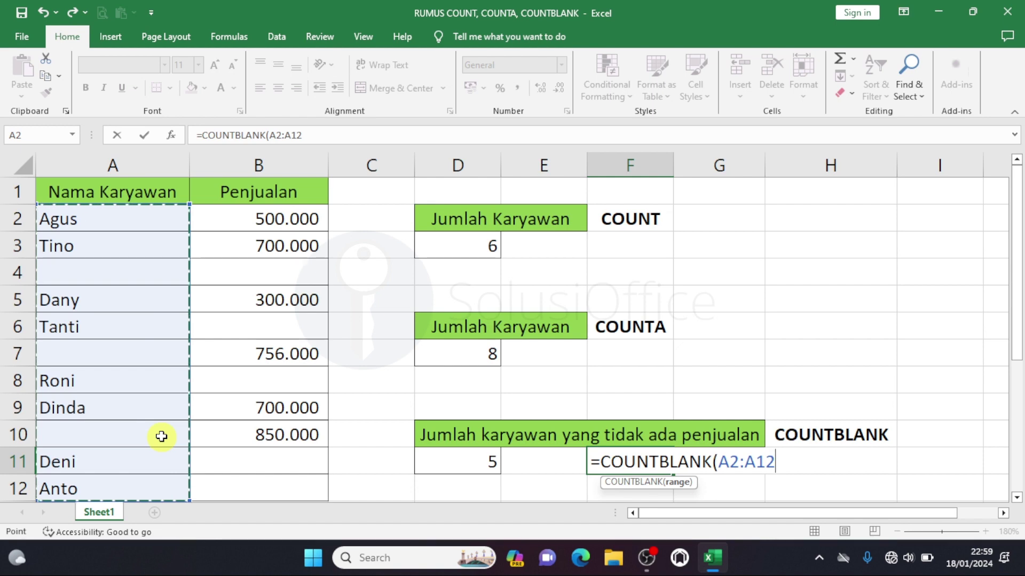
text())
key(Return)
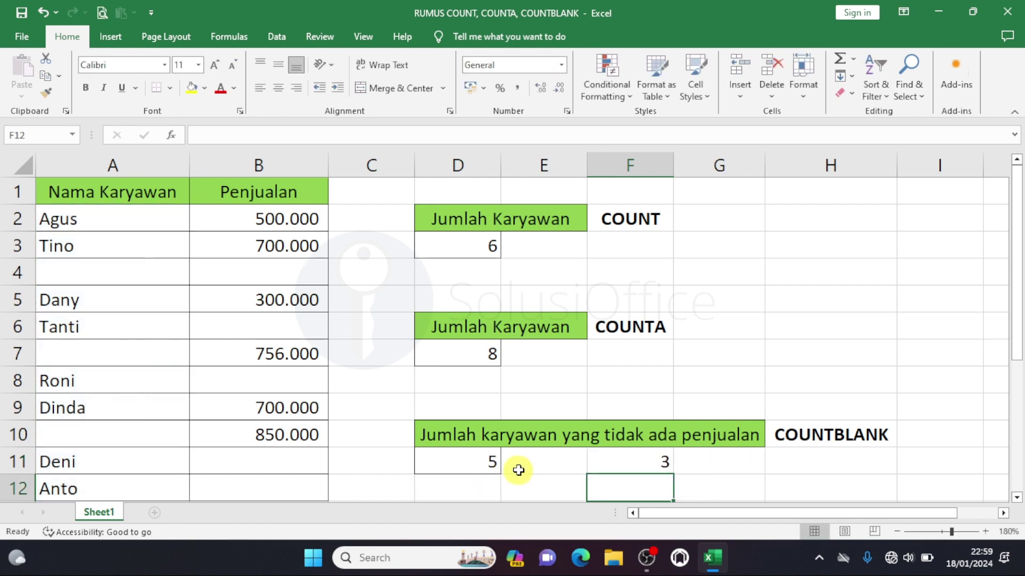
click(619, 467)
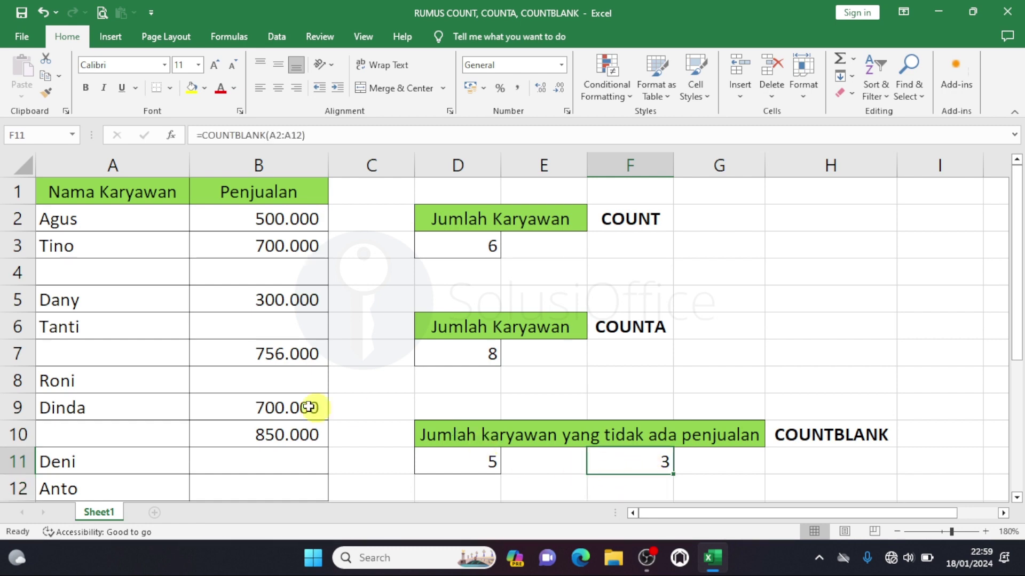
- Compare the empty name cells A4, A7 and A10 and the name range A2:A12 with the COUNTA formula in D7
click(146, 274)
click(128, 355)
click(133, 431)
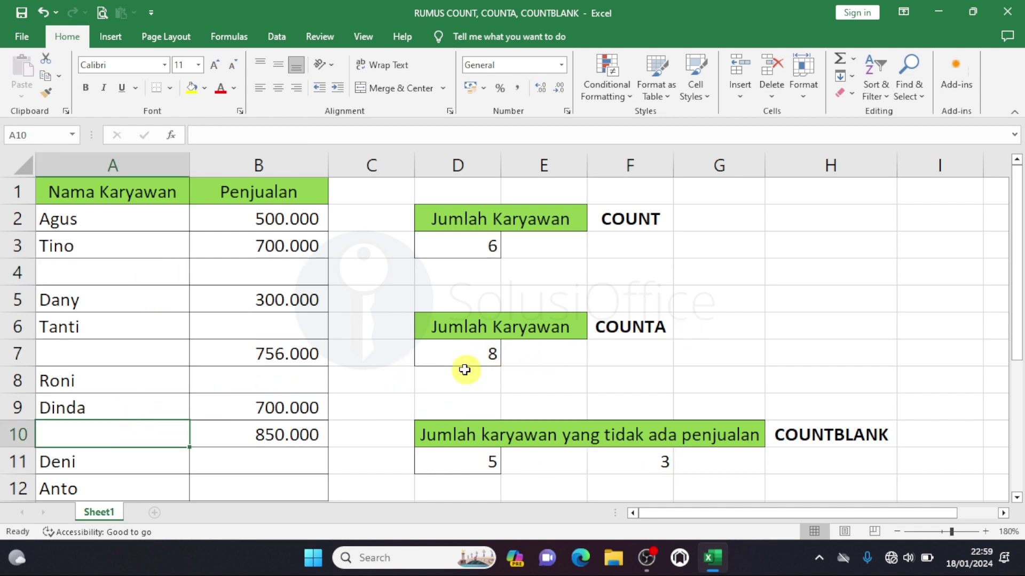
click(452, 356)
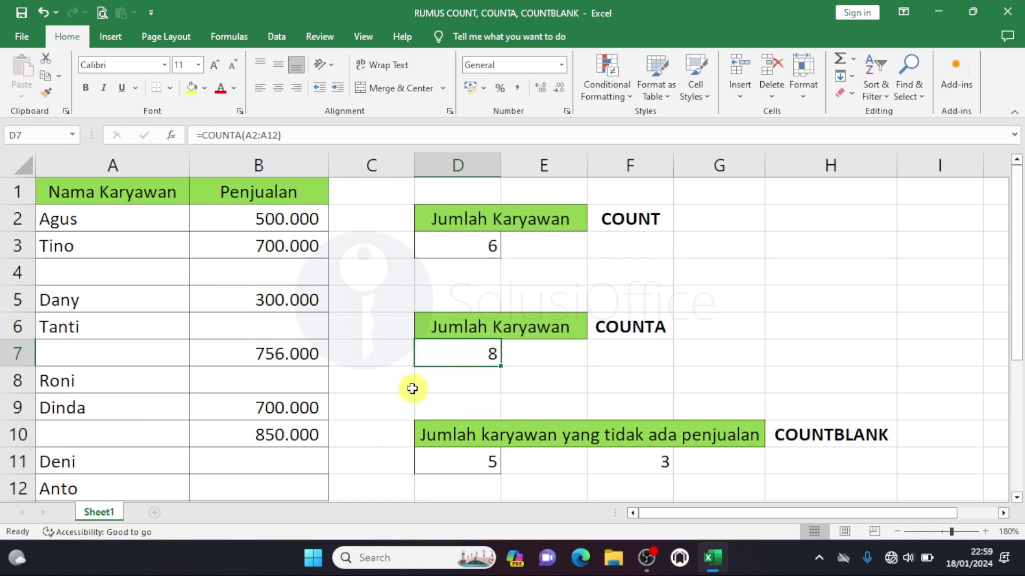
drag(128, 222, 133, 476)
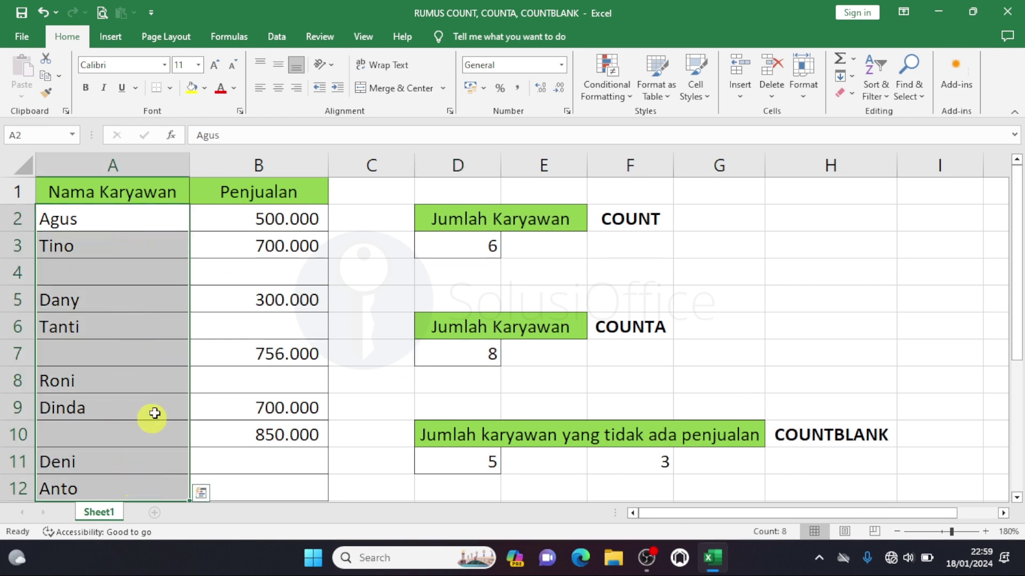
click(126, 271)
click(99, 352)
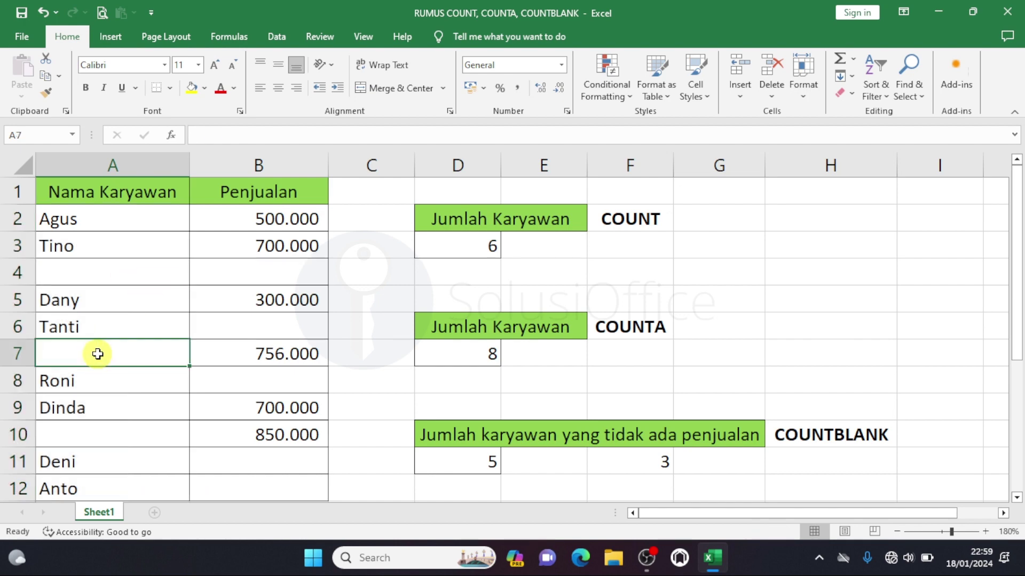
click(152, 437)
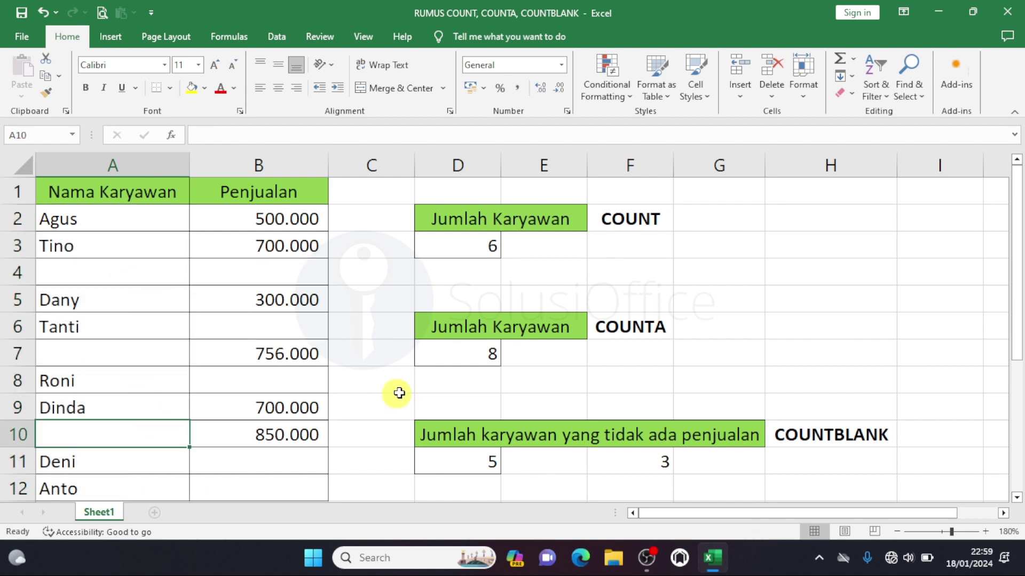
click(485, 359)
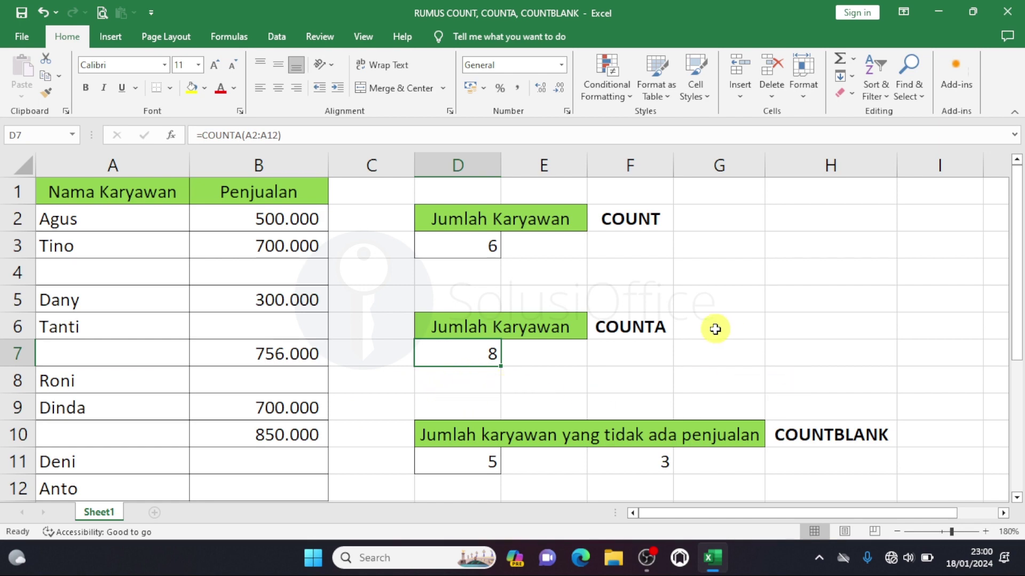
click(618, 218)
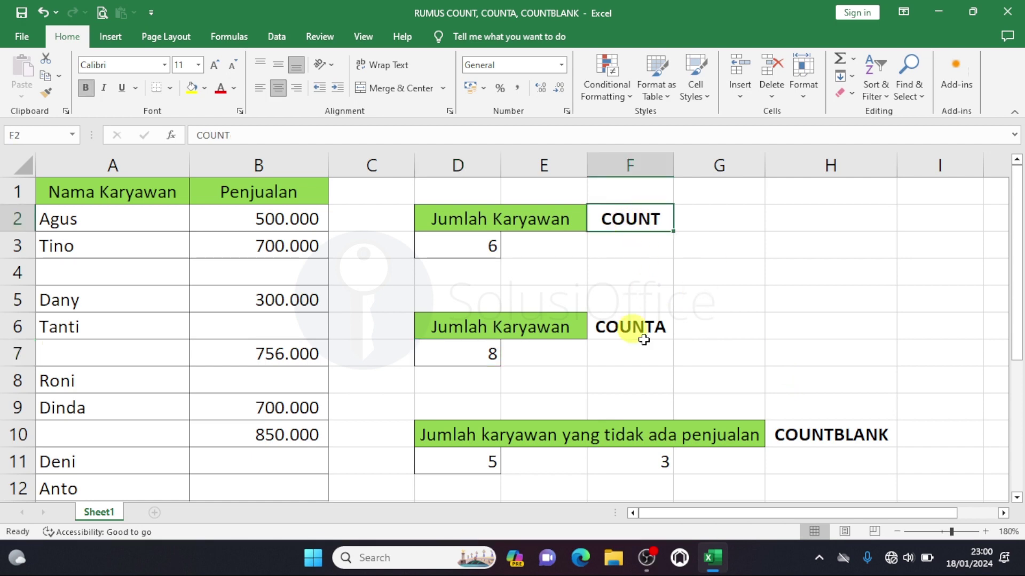
- Review which range each function label applies to: sales B2:B12 for COUNT, names A2:A12 for COUNTA, and both ranges for COUNTBLANK
click(263, 224)
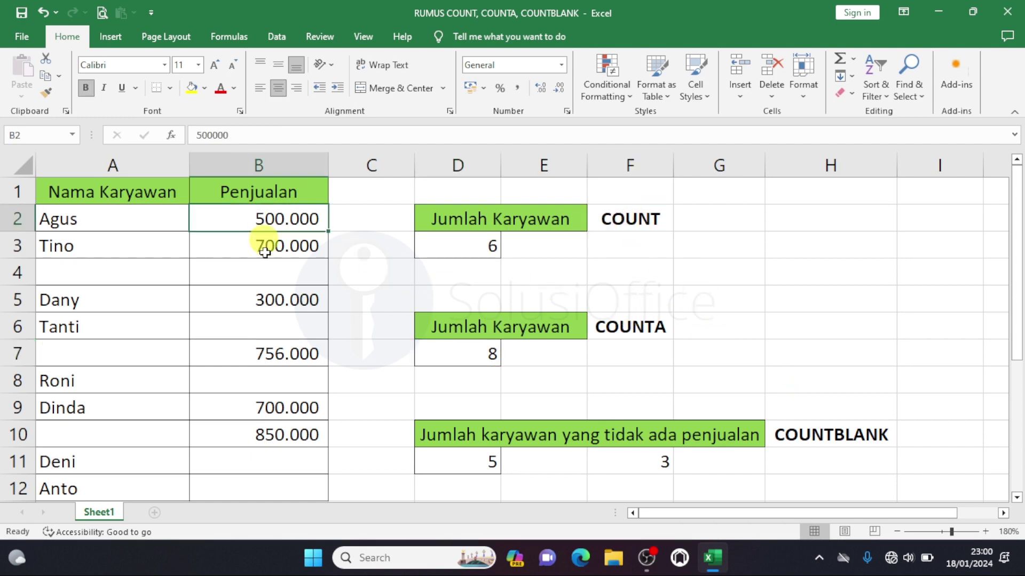
drag(265, 252, 233, 475)
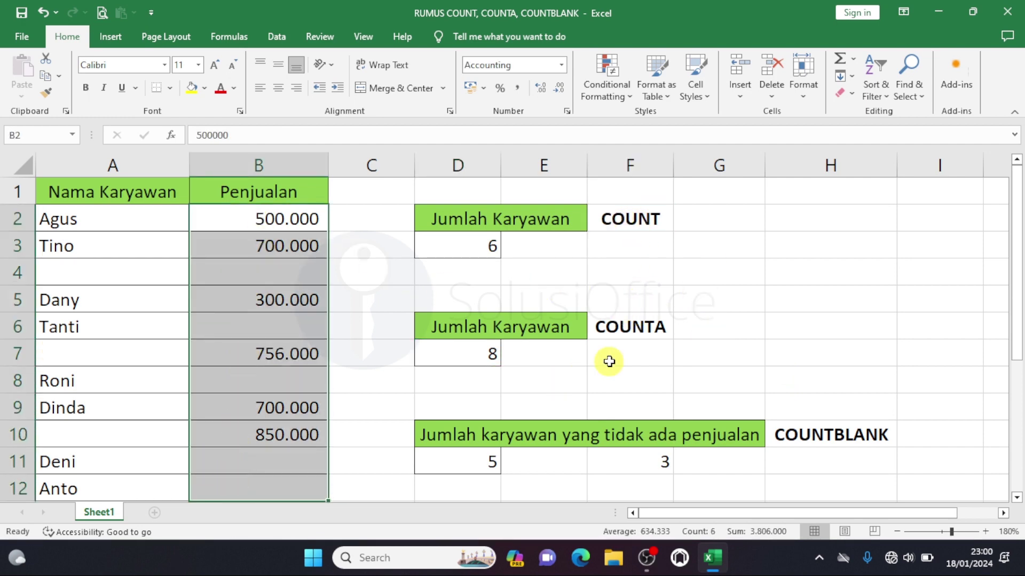
click(647, 329)
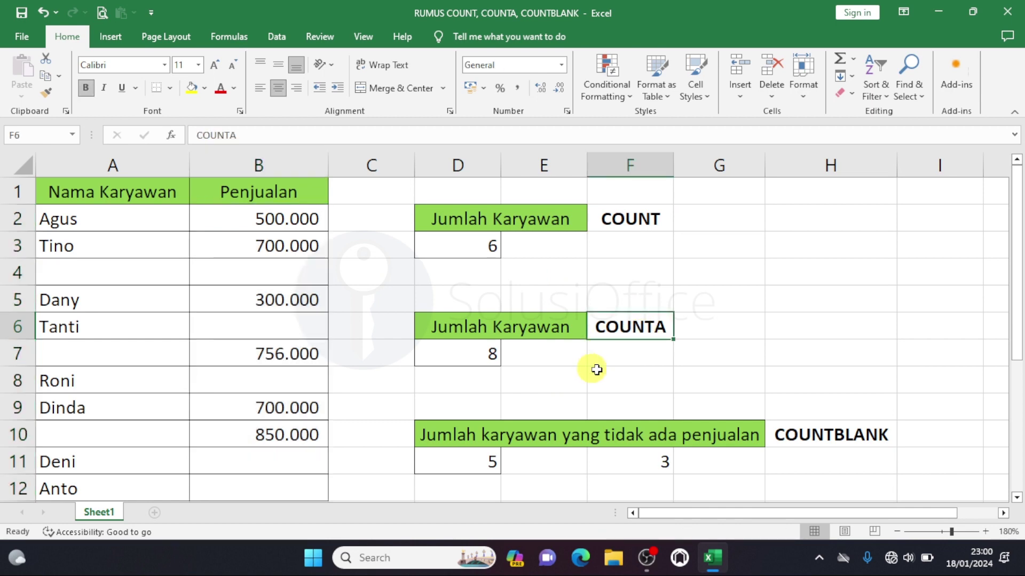
drag(151, 222, 103, 491)
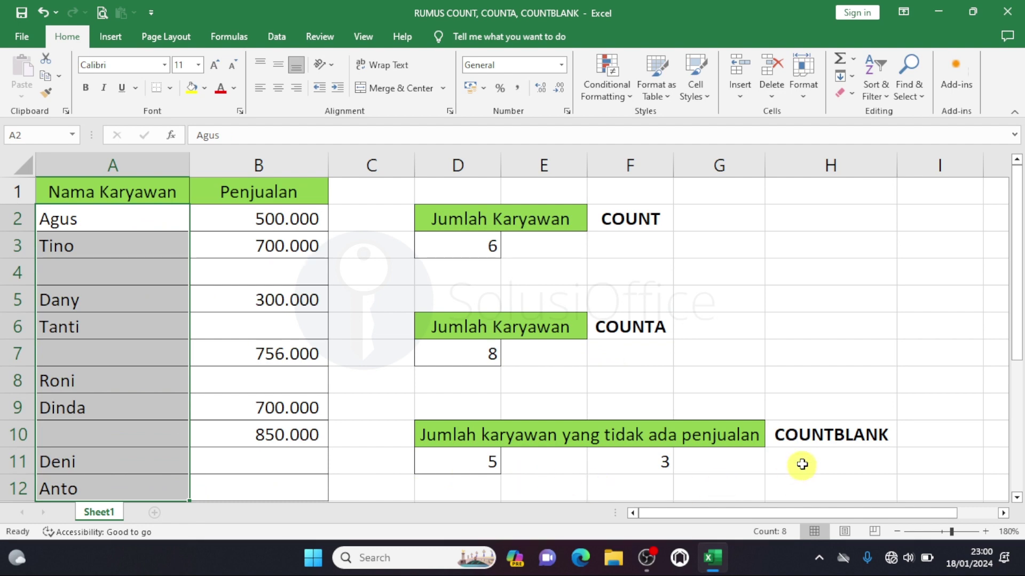
click(826, 435)
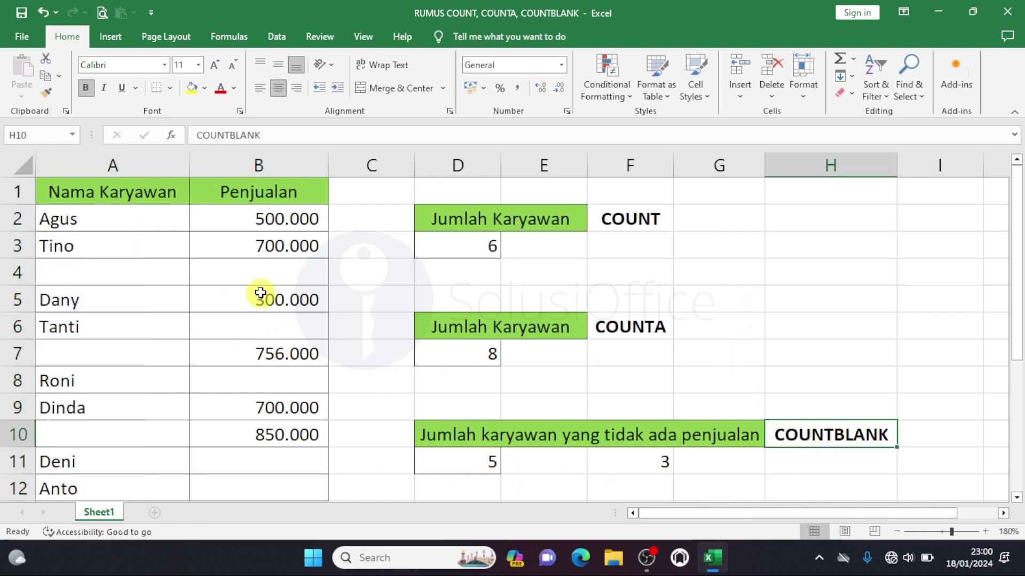
drag(236, 219, 217, 483)
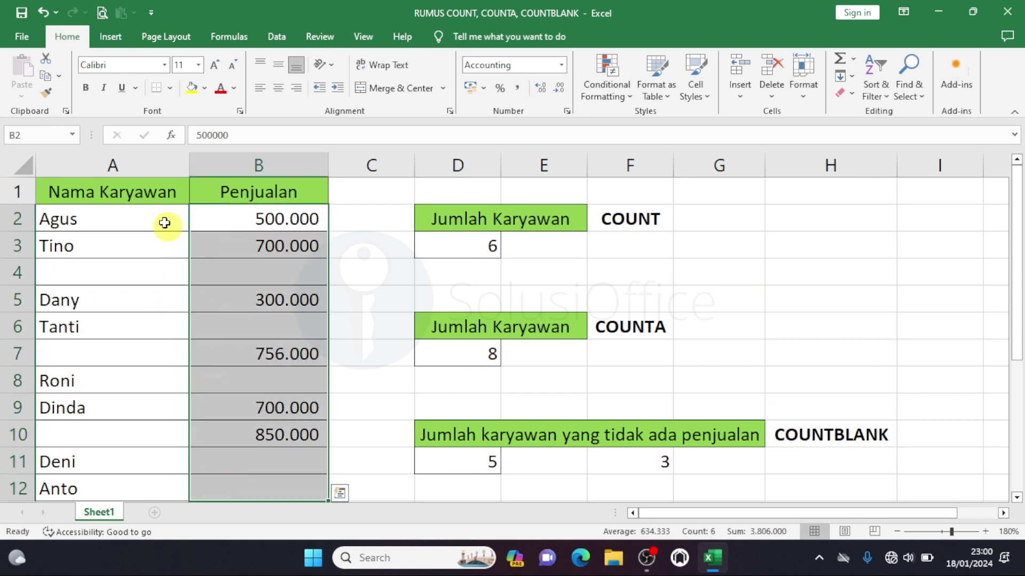
drag(164, 223, 159, 476)
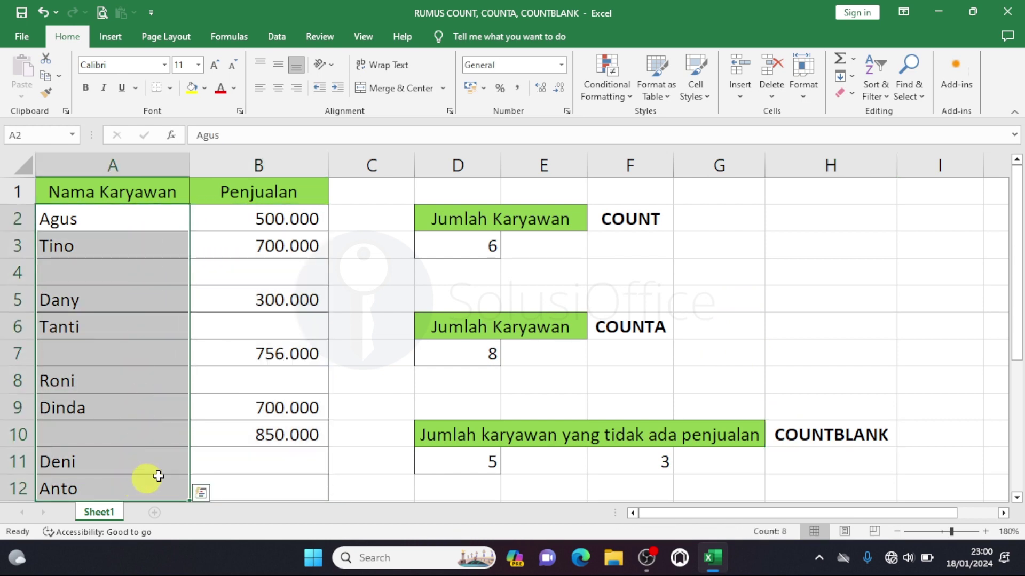
click(750, 272)
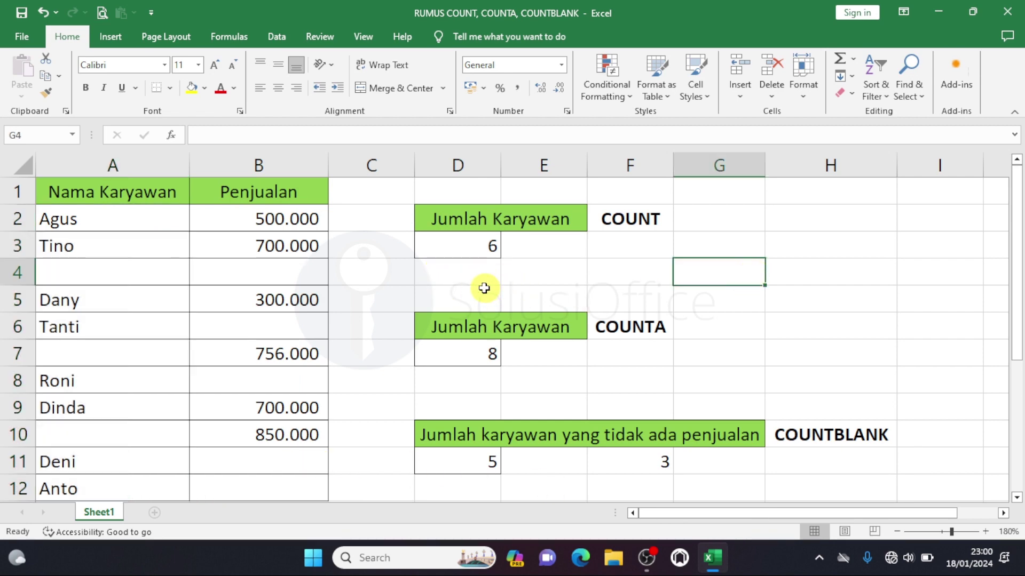